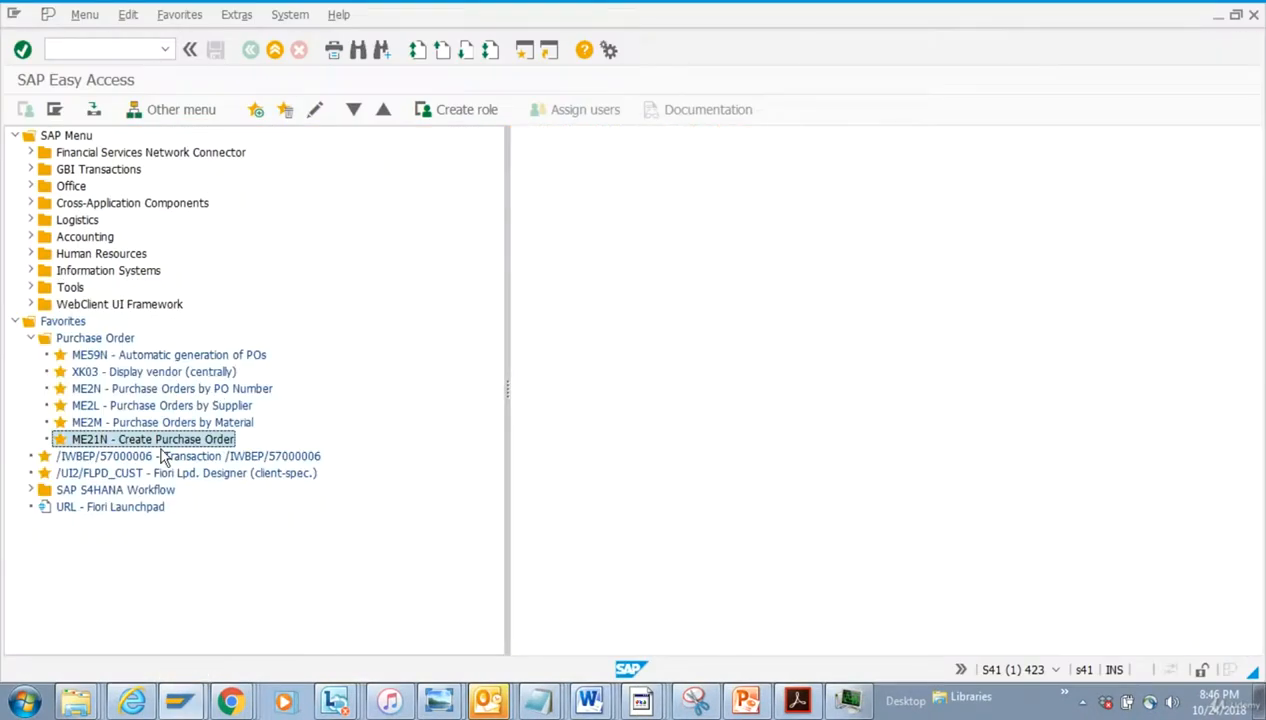
double_click(178, 440)
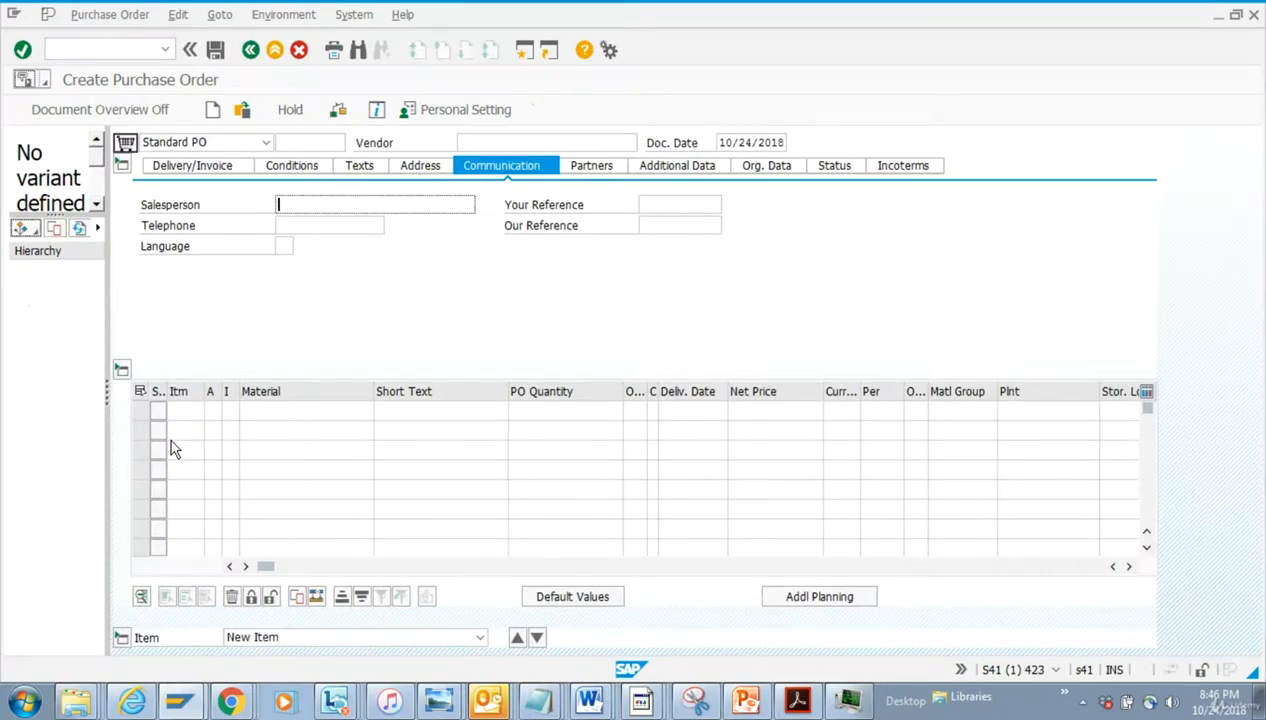
click(243, 110)
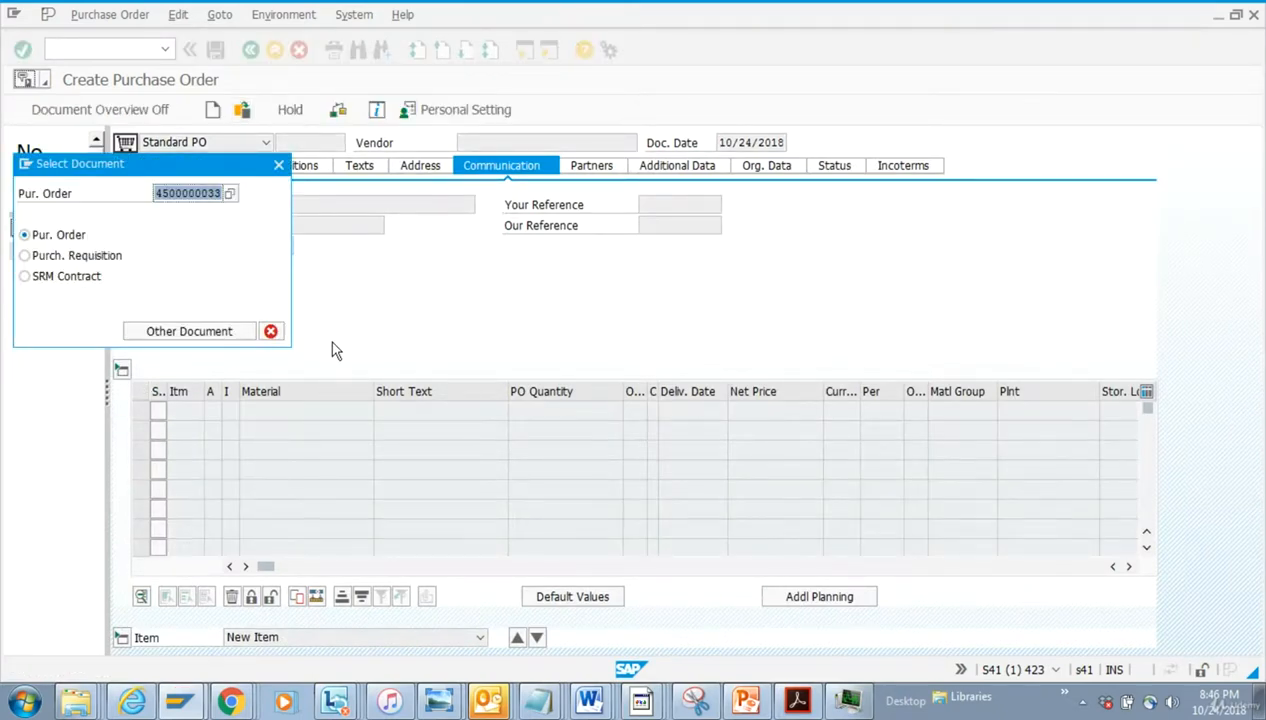
key(Return)
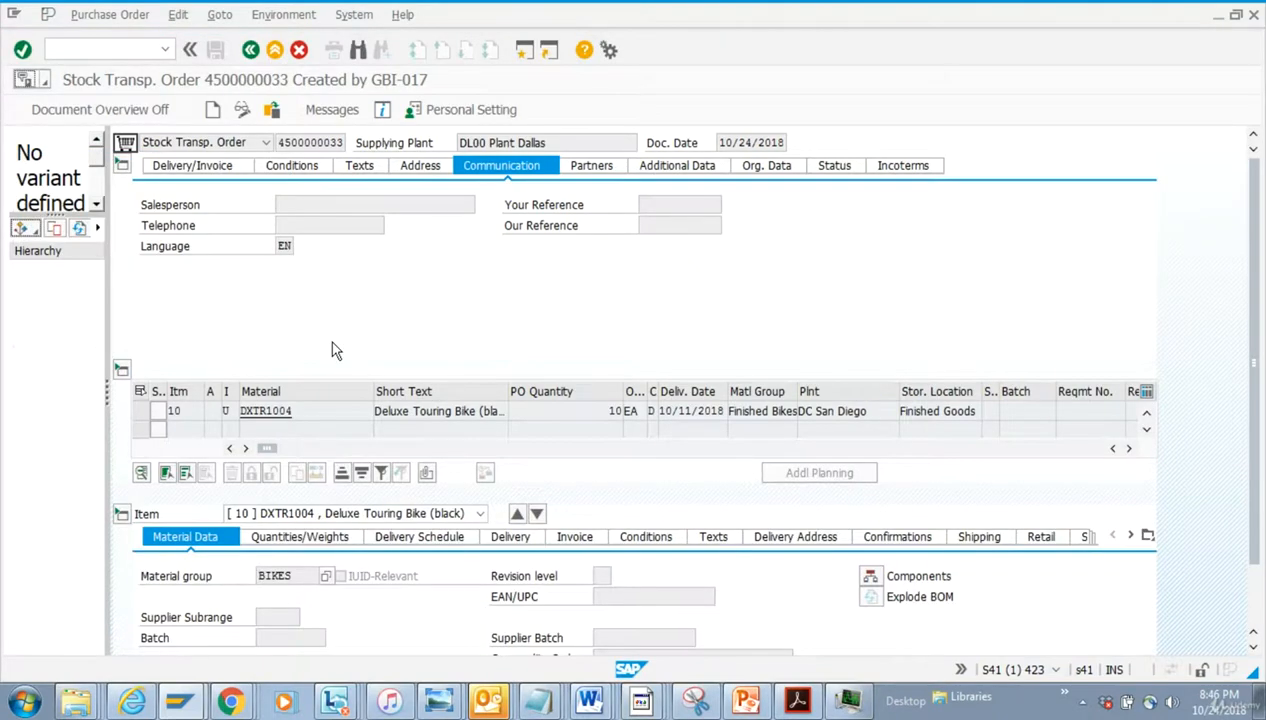
Raise item 10's PO quantity from 10 to 13 in change mode and save the order.
click(240, 110)
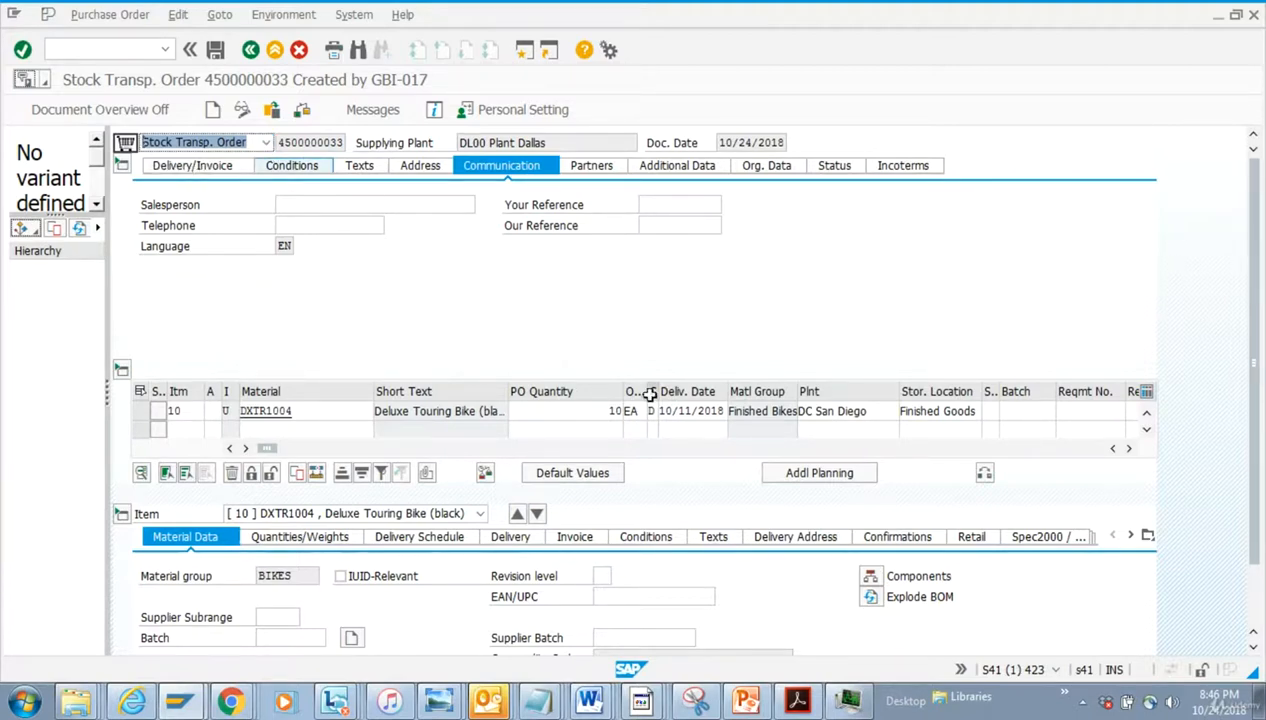
click(560, 411)
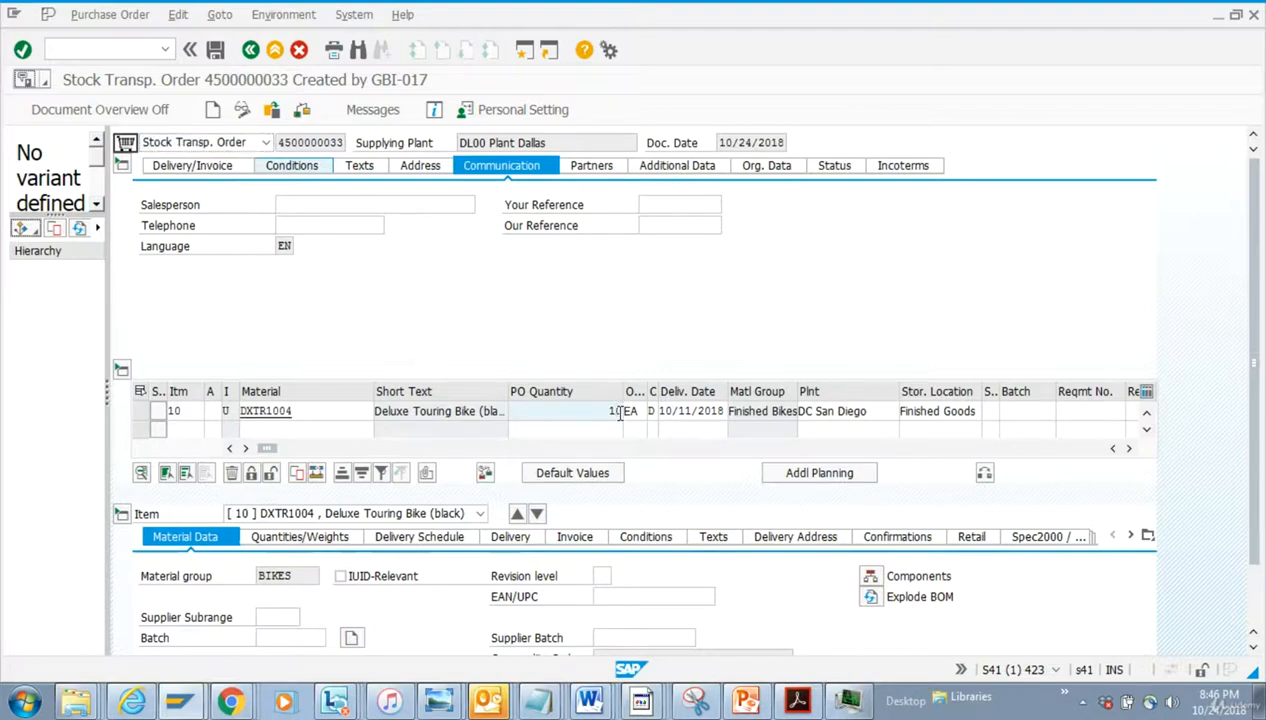
text(13)
key(Return)
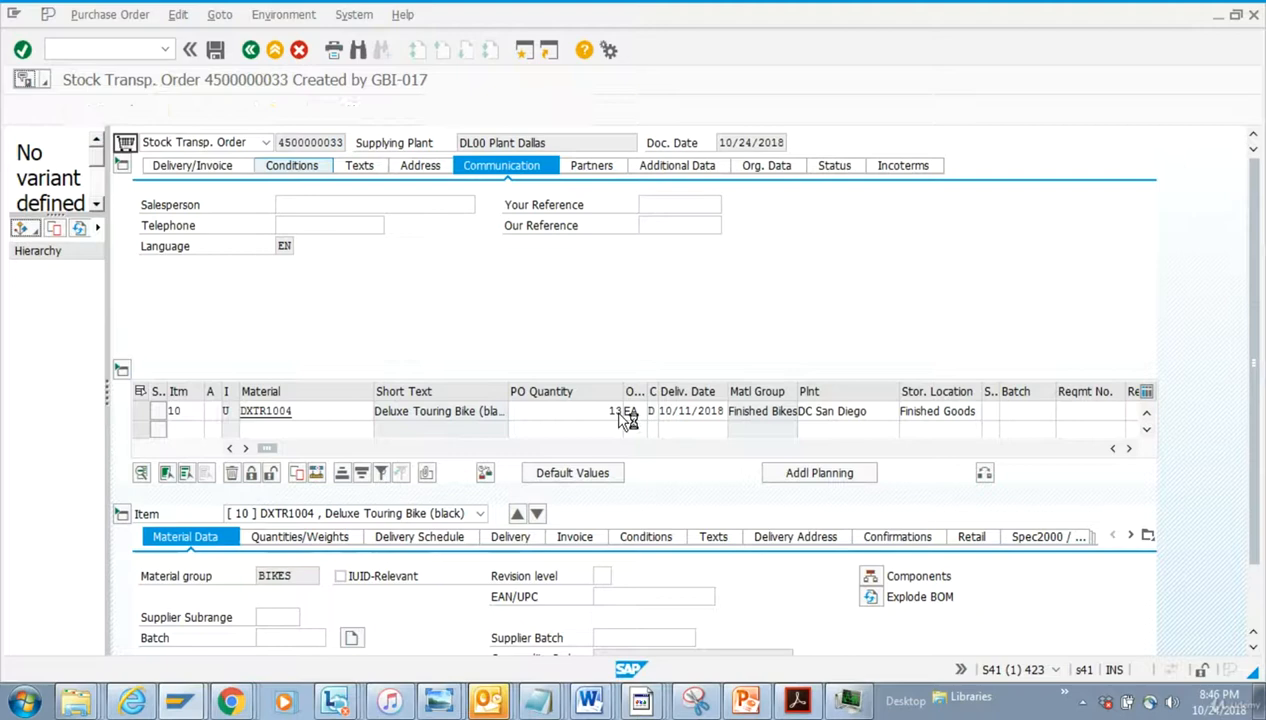
click(215, 49)
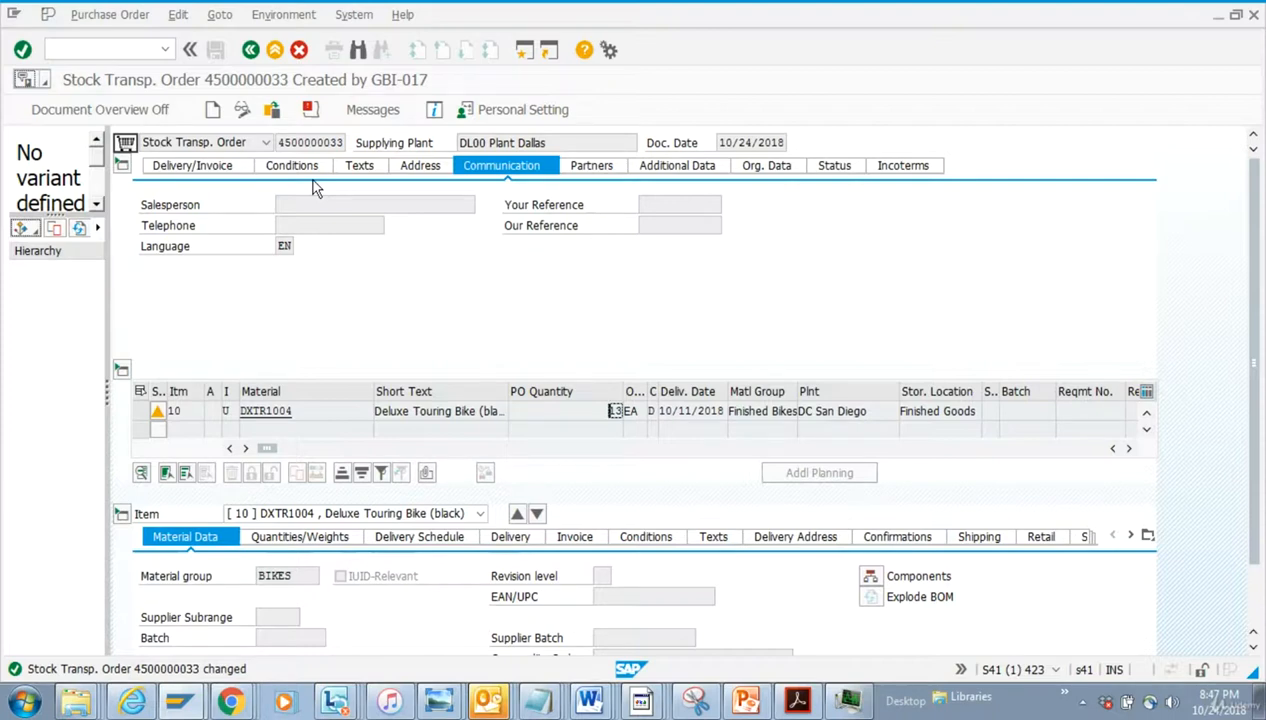
click(284, 14)
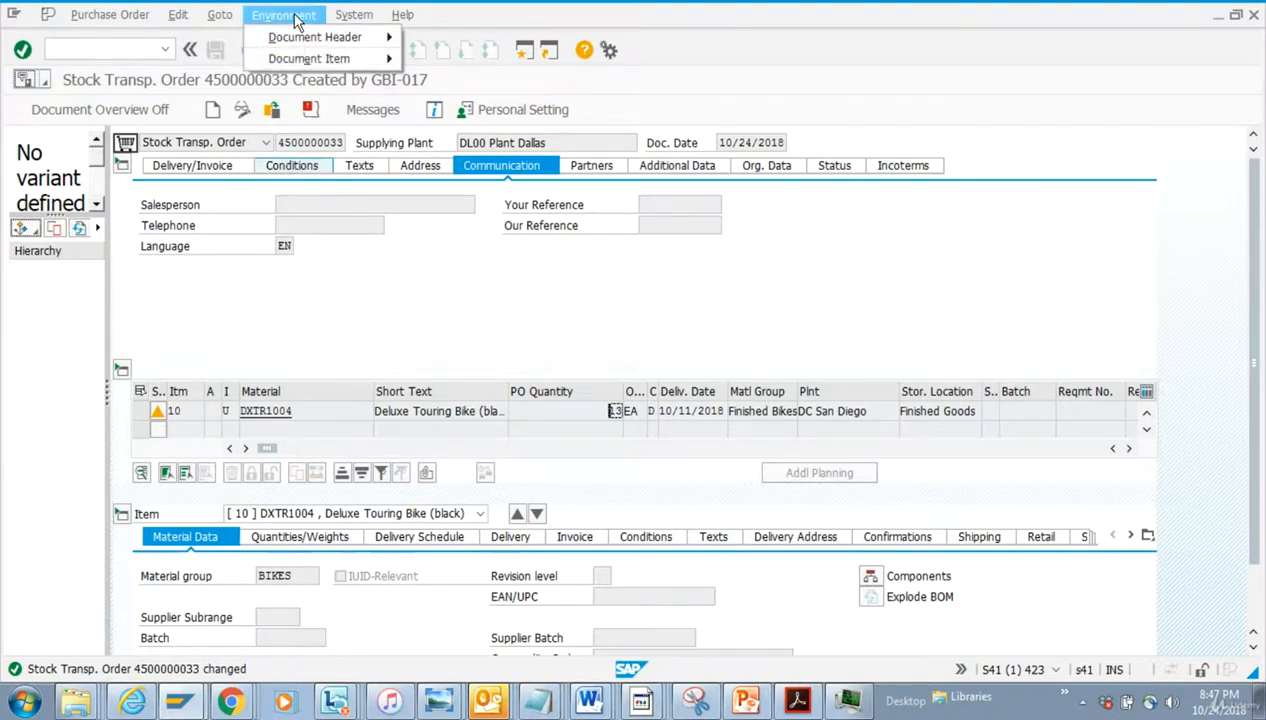
mouse_move(314, 37)
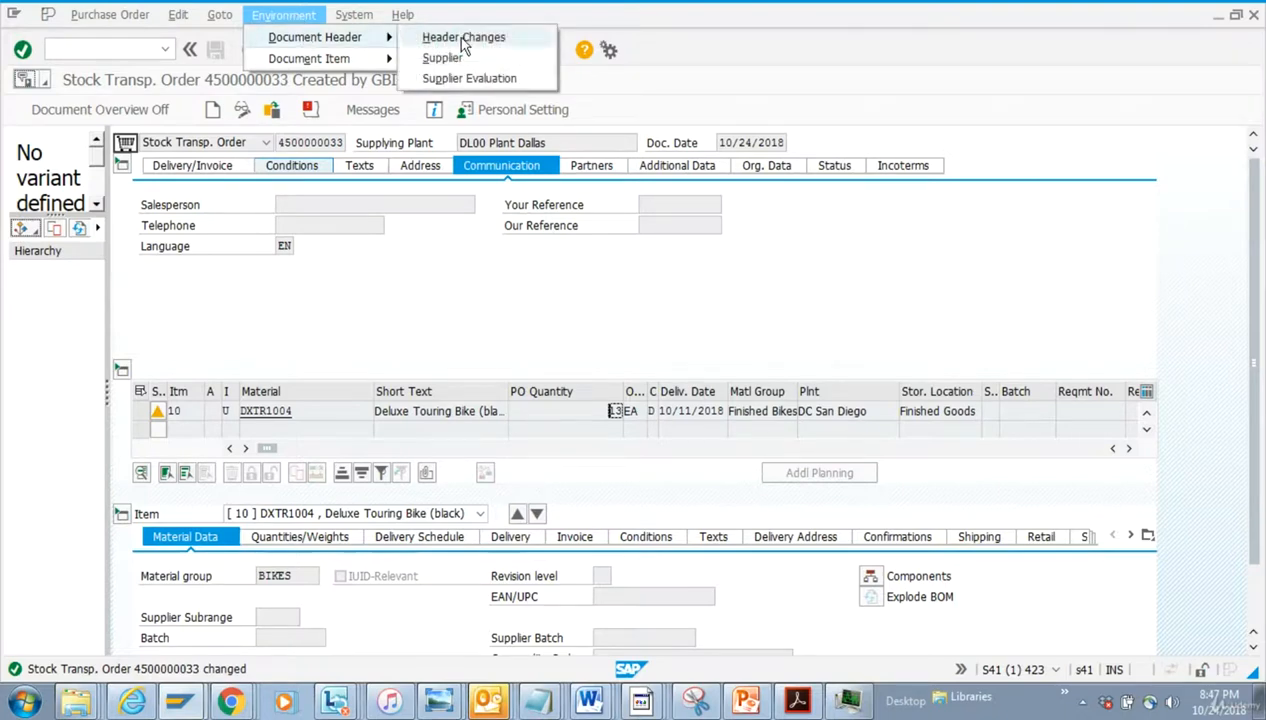
click(464, 38)
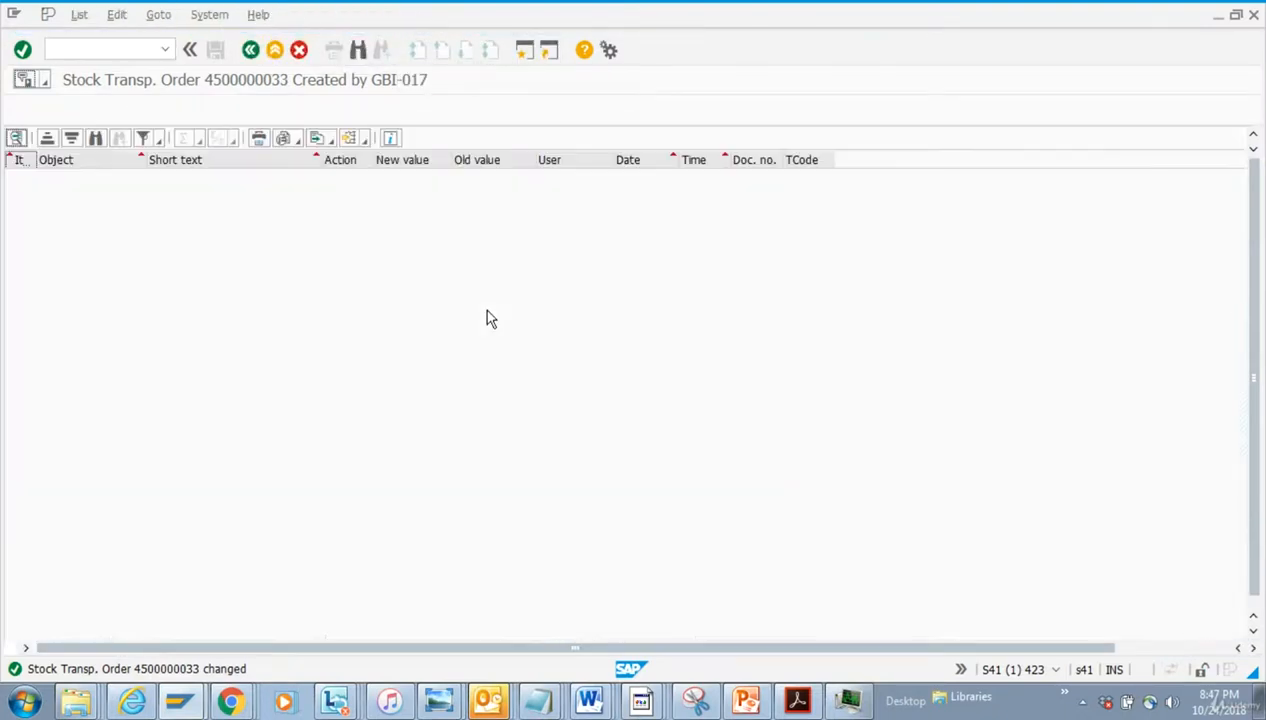
click(252, 50)
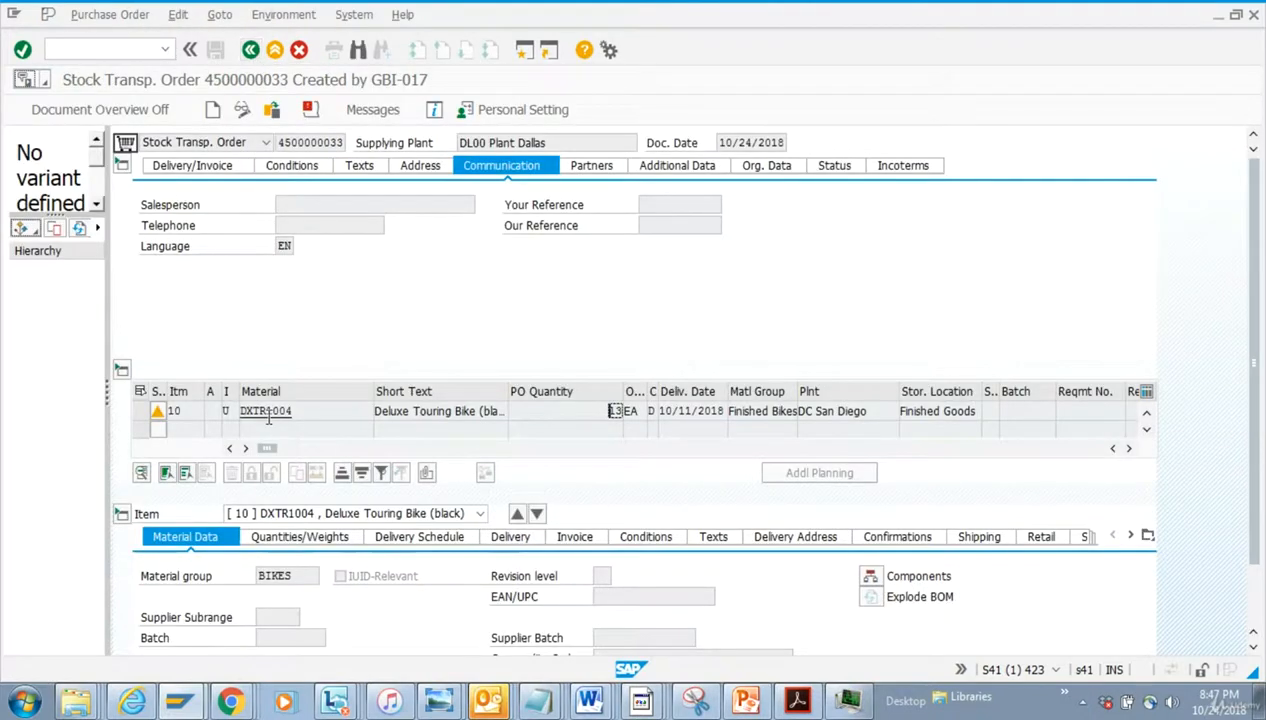
click(141, 412)
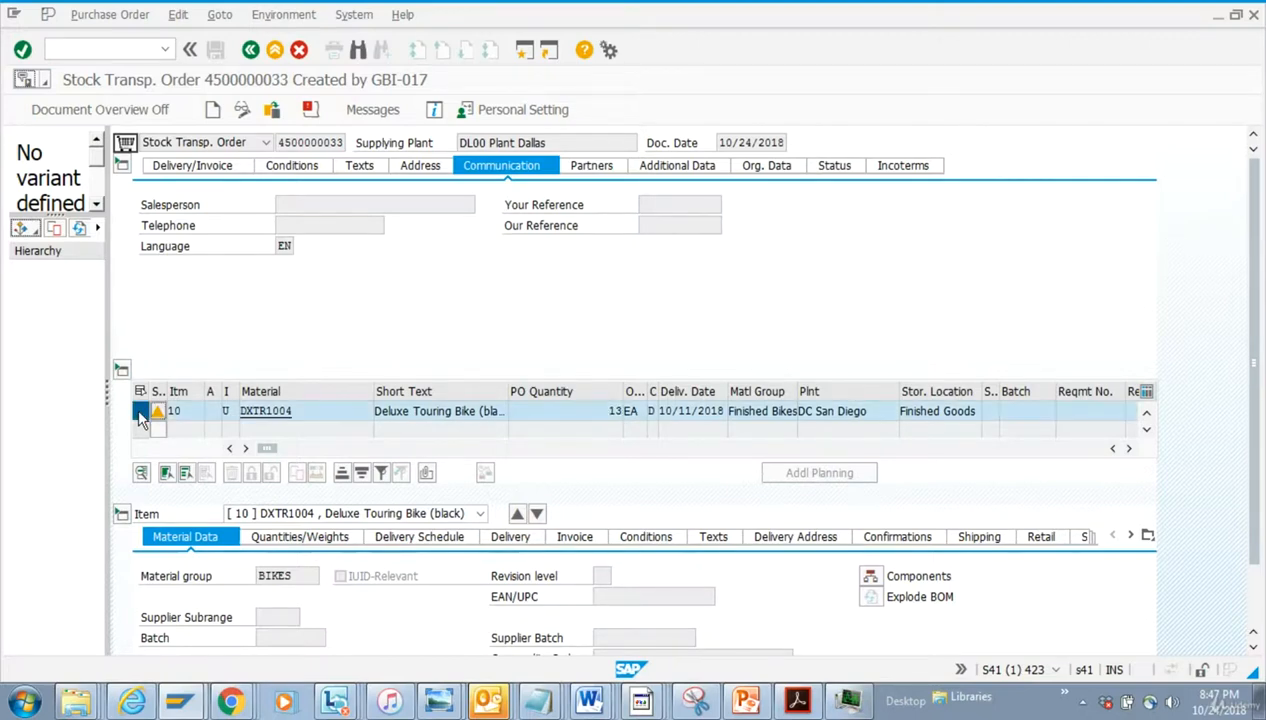
click(284, 14)
mouse_move(309, 58)
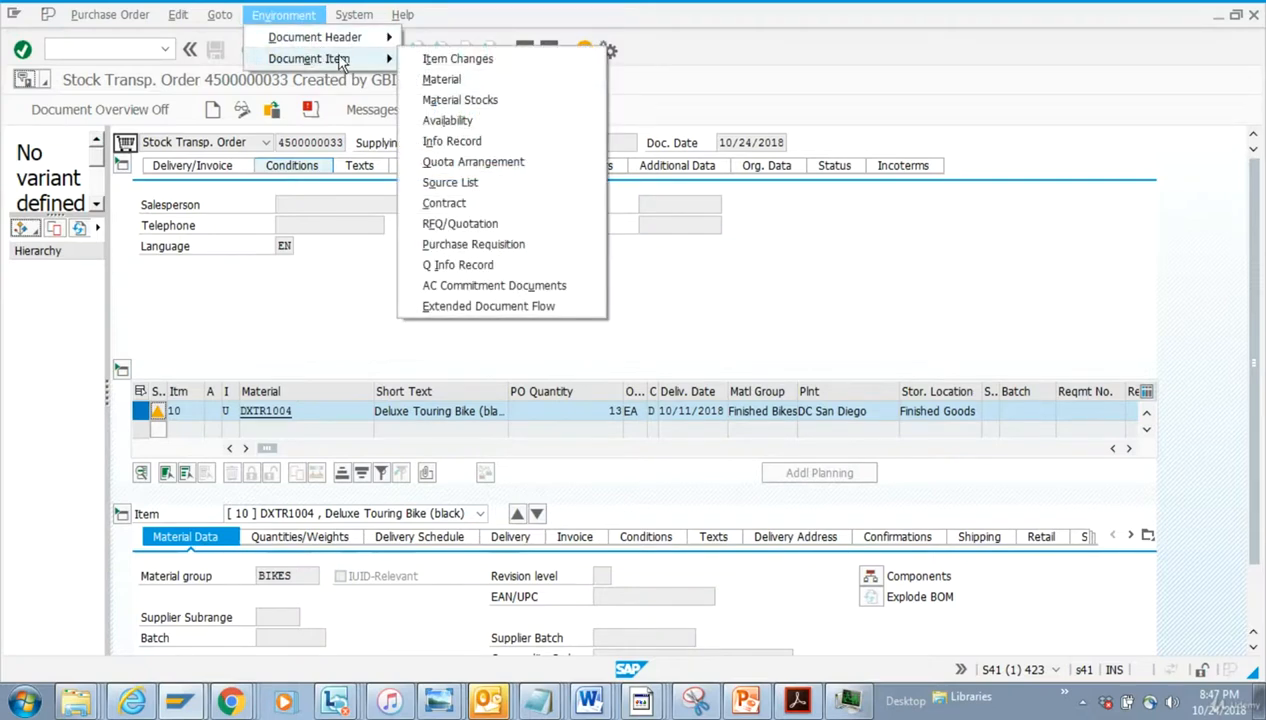
click(488, 60)
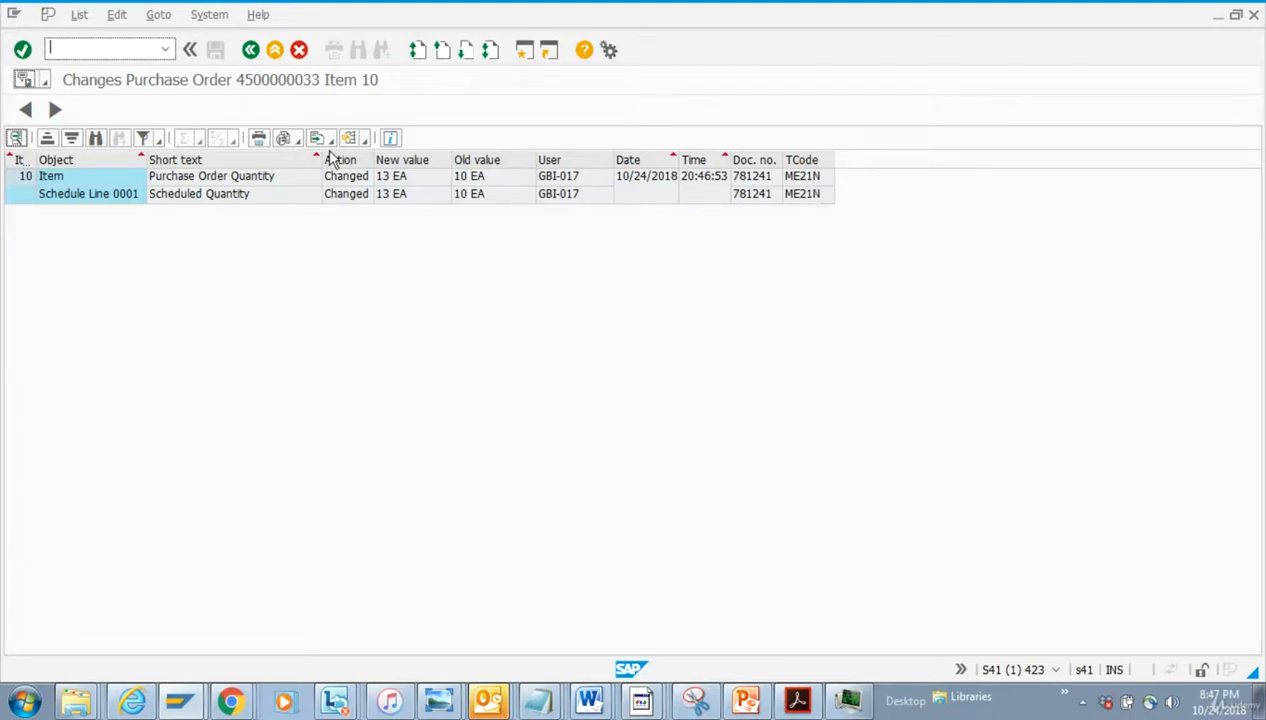
click(250, 49)
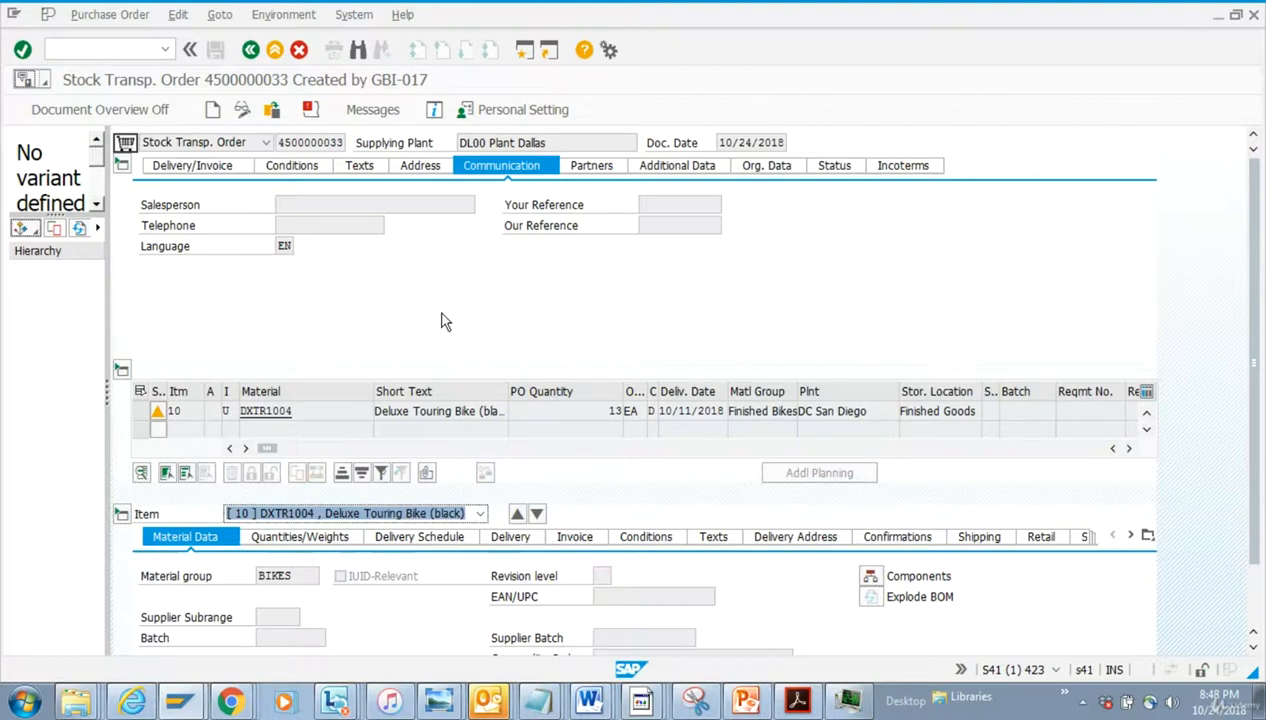
In Personal Settings default values, make GBI US the default purchasing organization.
click(523, 110)
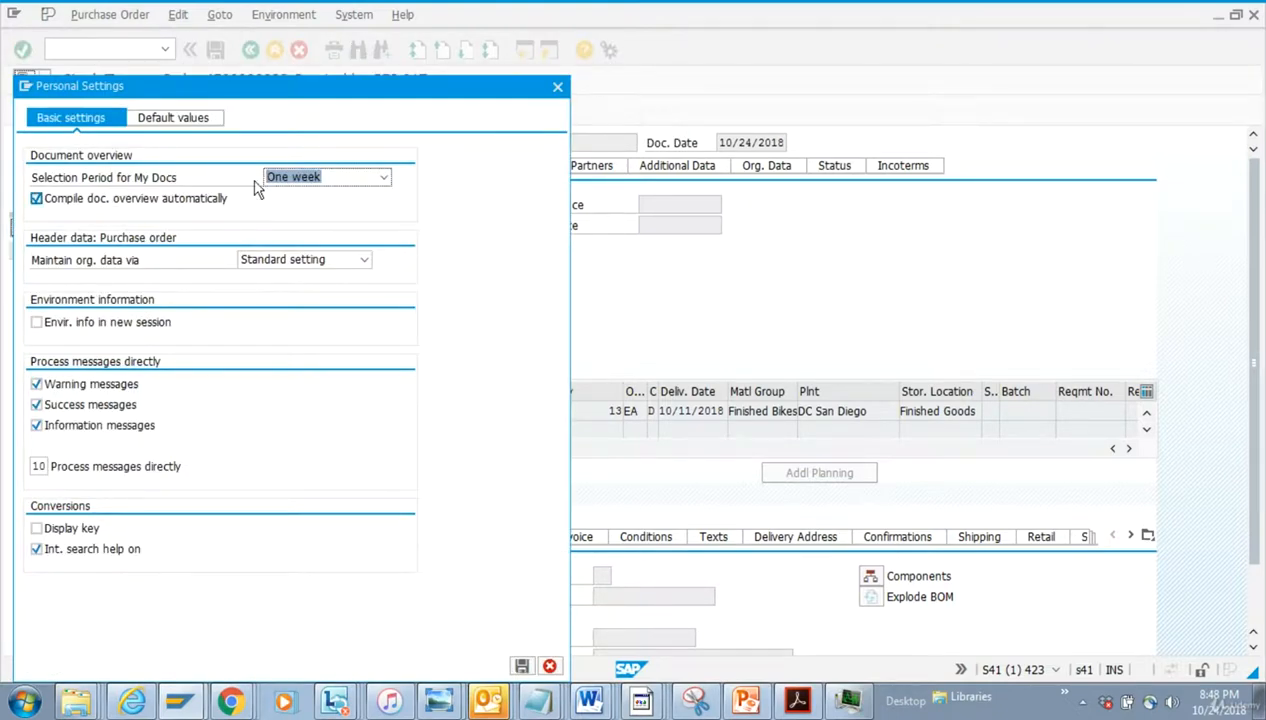
click(185, 120)
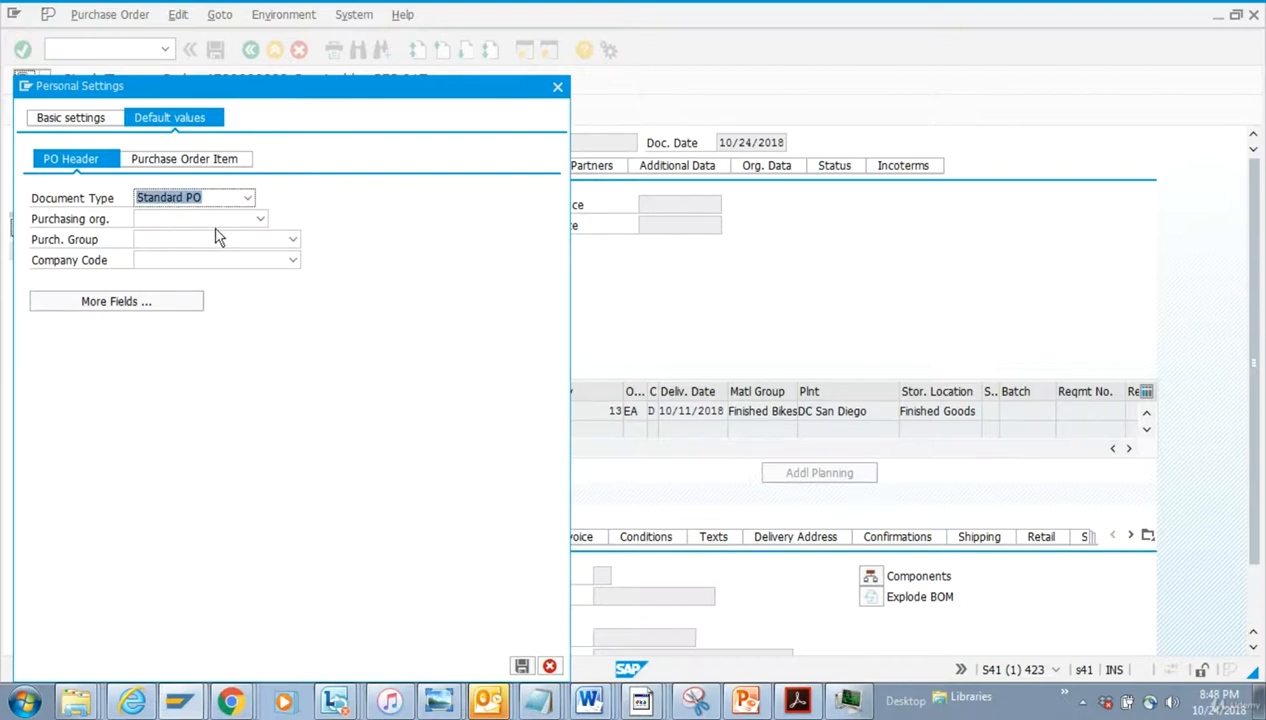
click(259, 219)
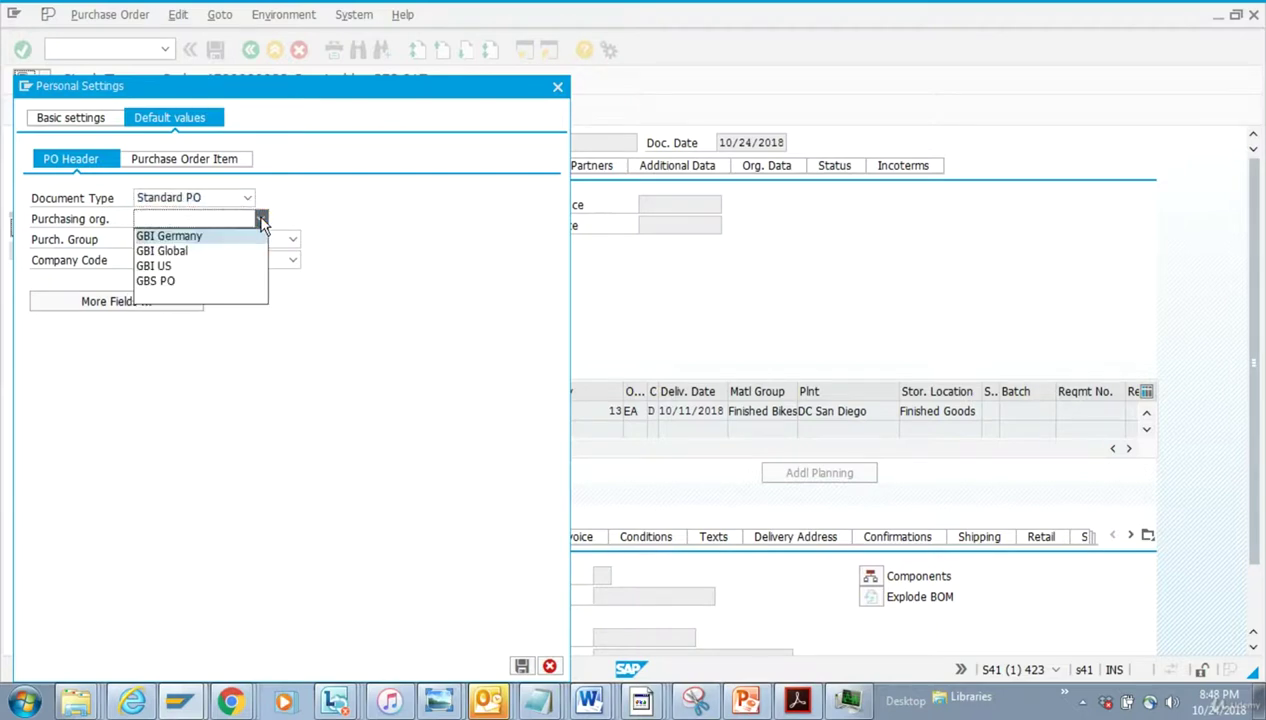
click(222, 268)
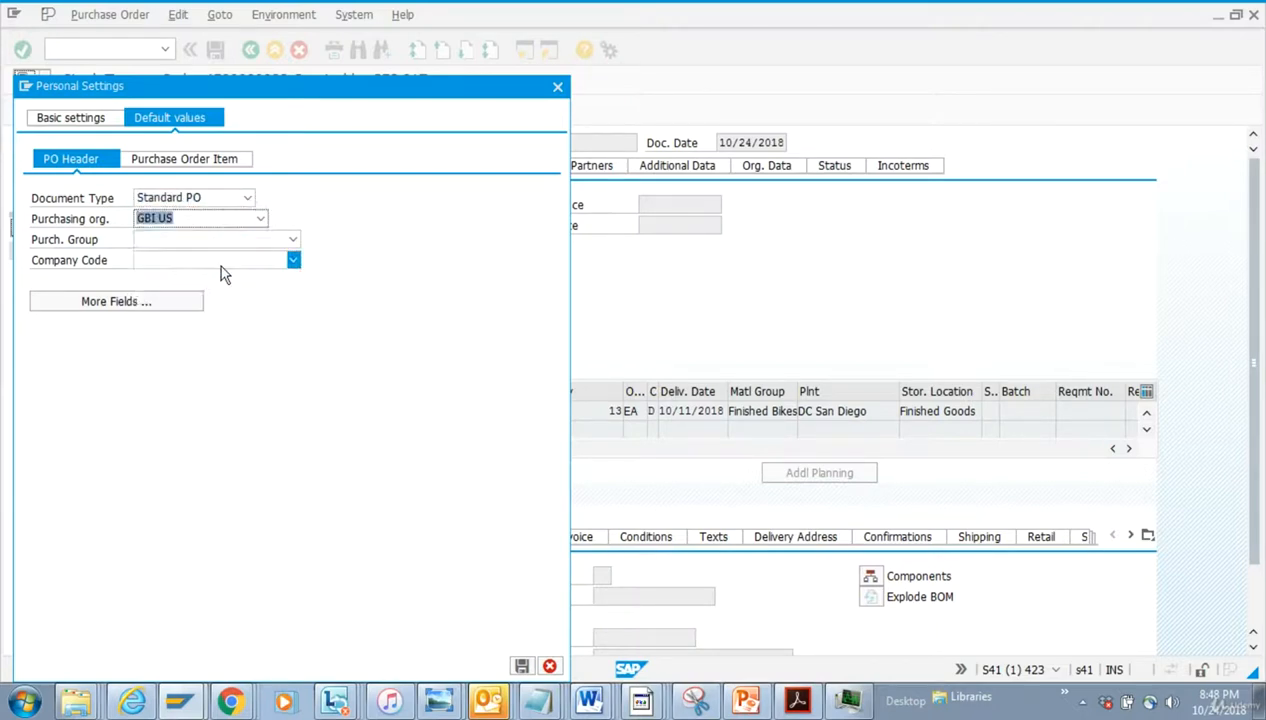
Set North America as default purchasing group and Global Bike Inc. as default company code.
click(293, 240)
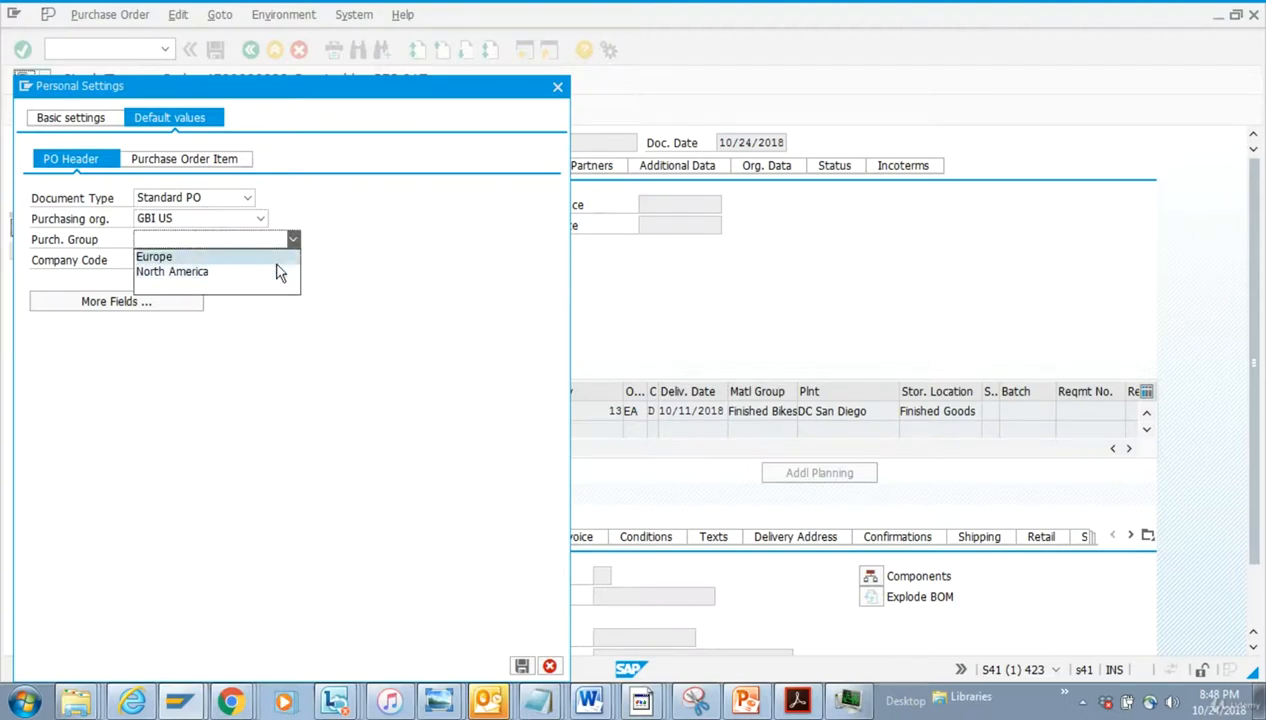
click(160, 256)
click(293, 239)
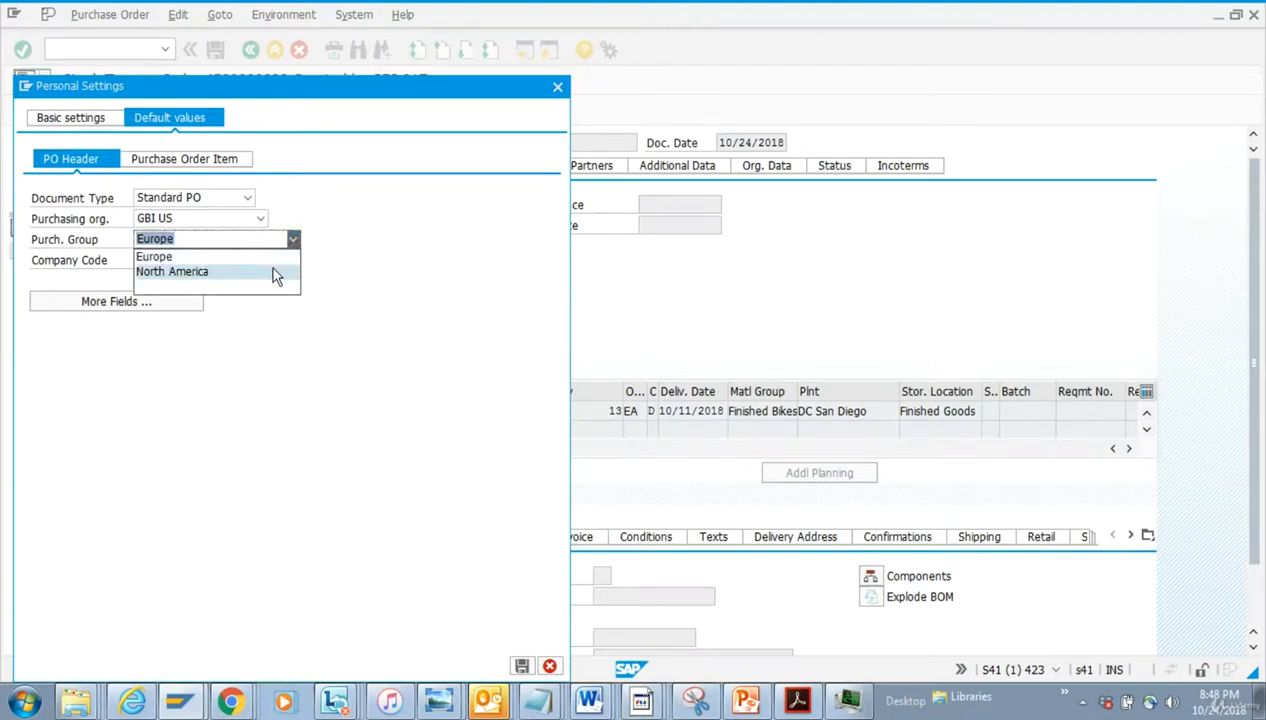
click(270, 265)
click(293, 260)
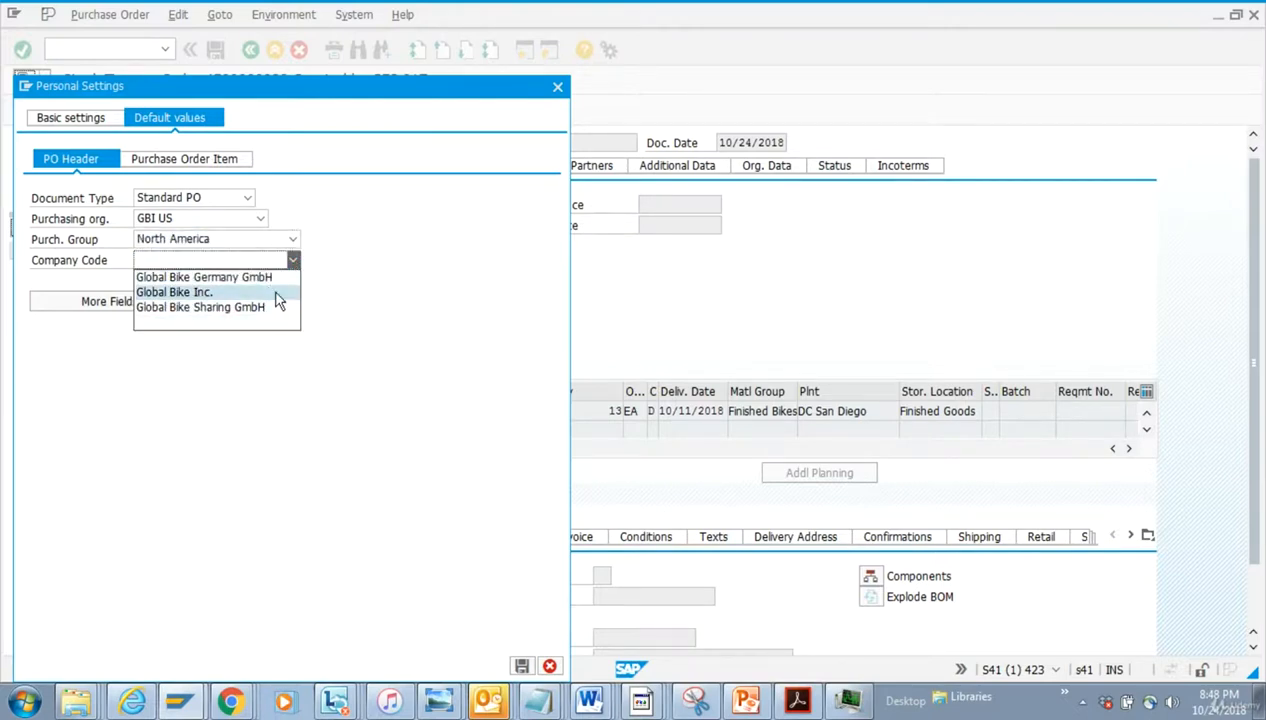
click(279, 293)
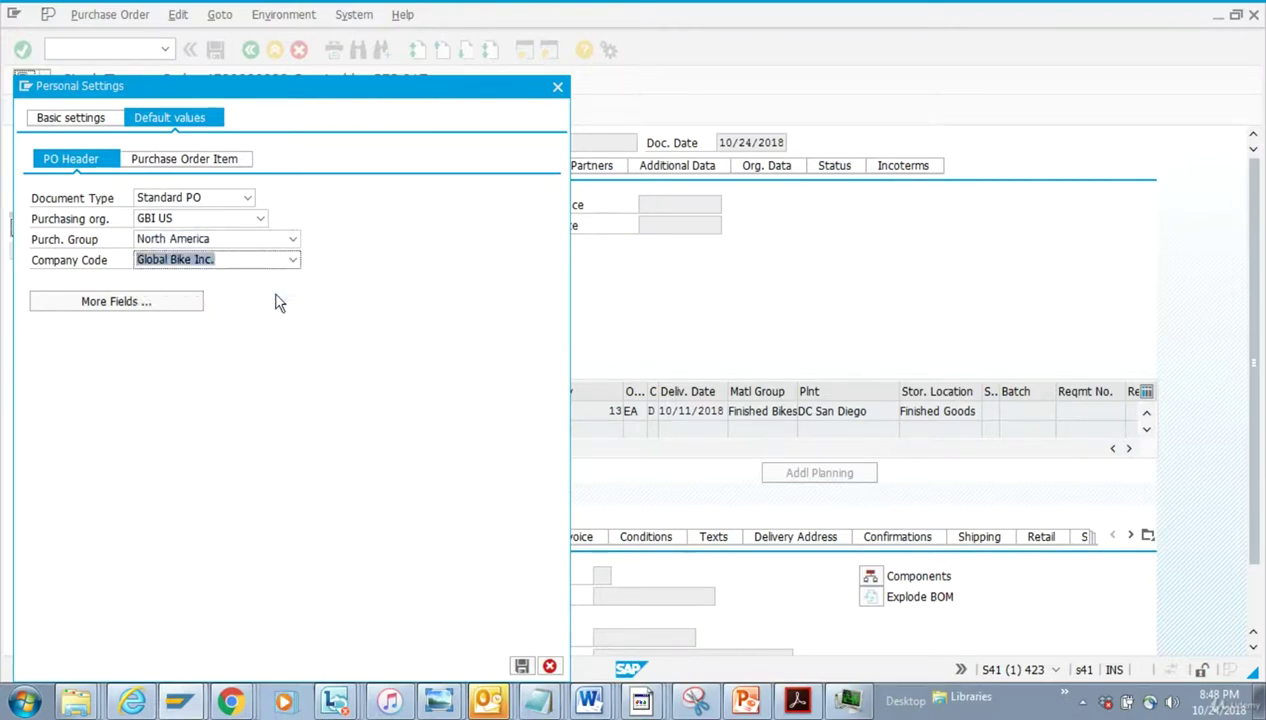
Review the additional header and item default fields in the Change Layout windows.
click(179, 302)
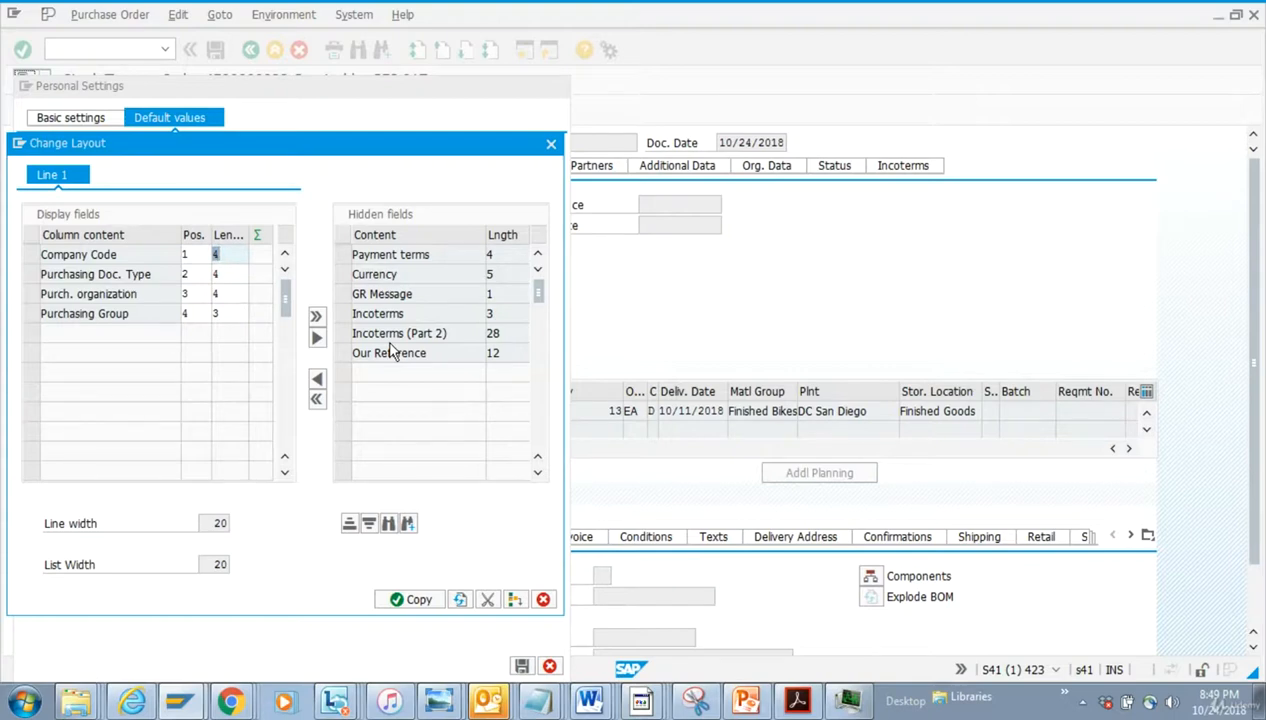
click(416, 599)
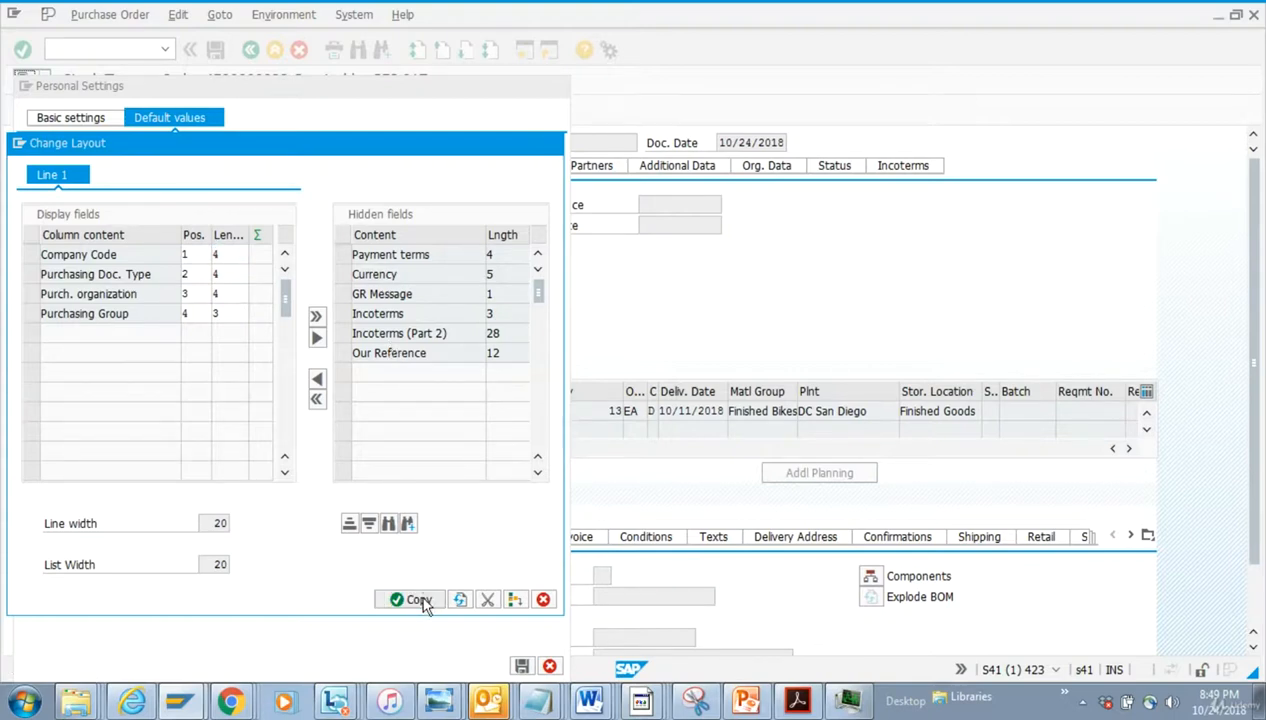
click(198, 165)
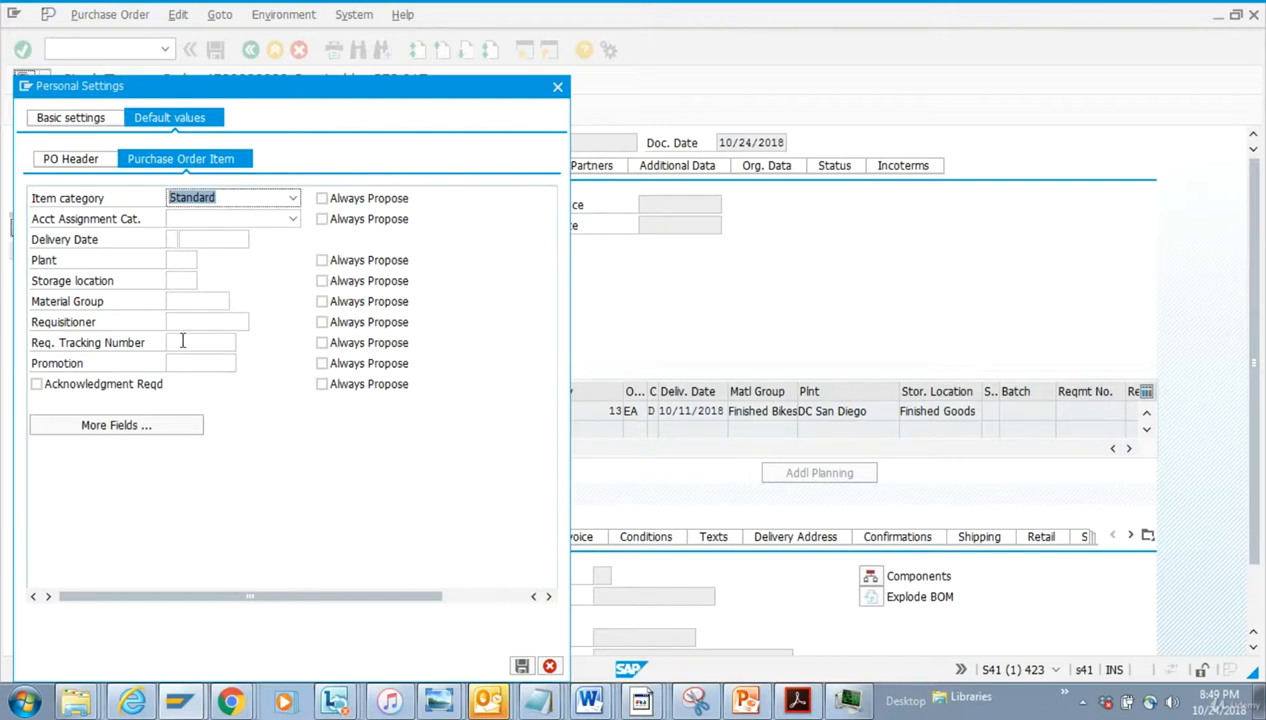
click(116, 425)
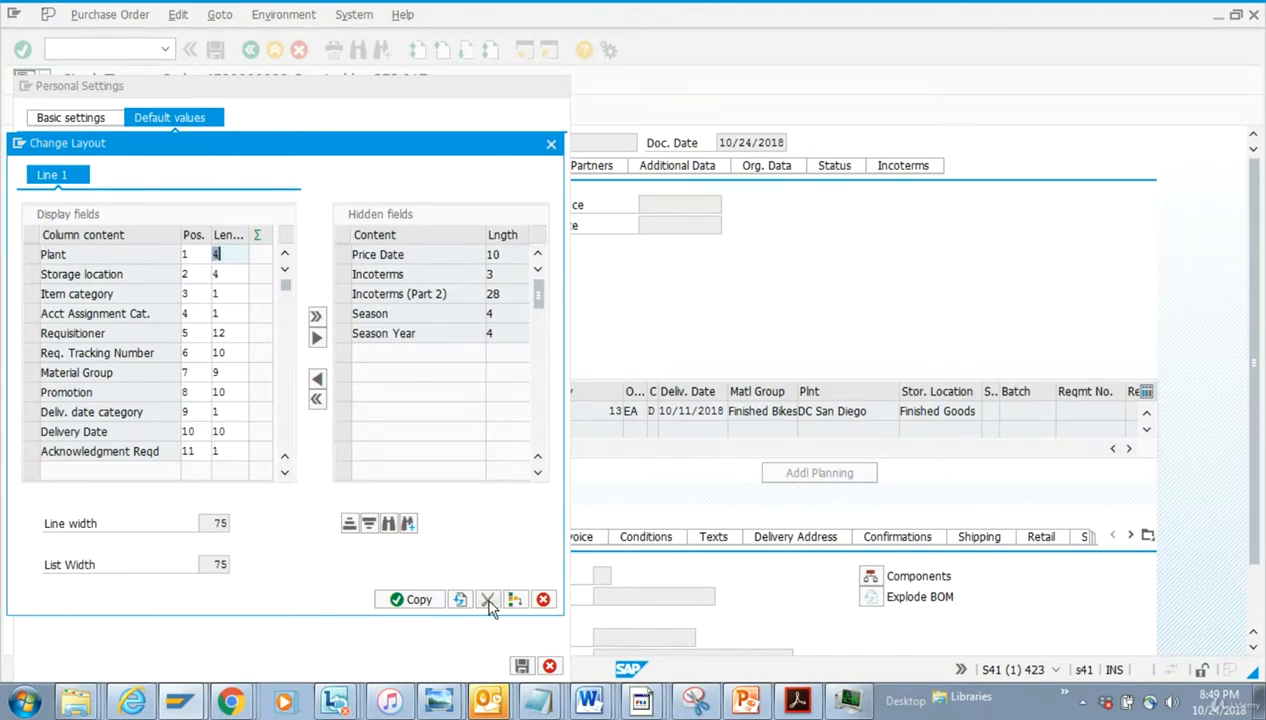
click(551, 143)
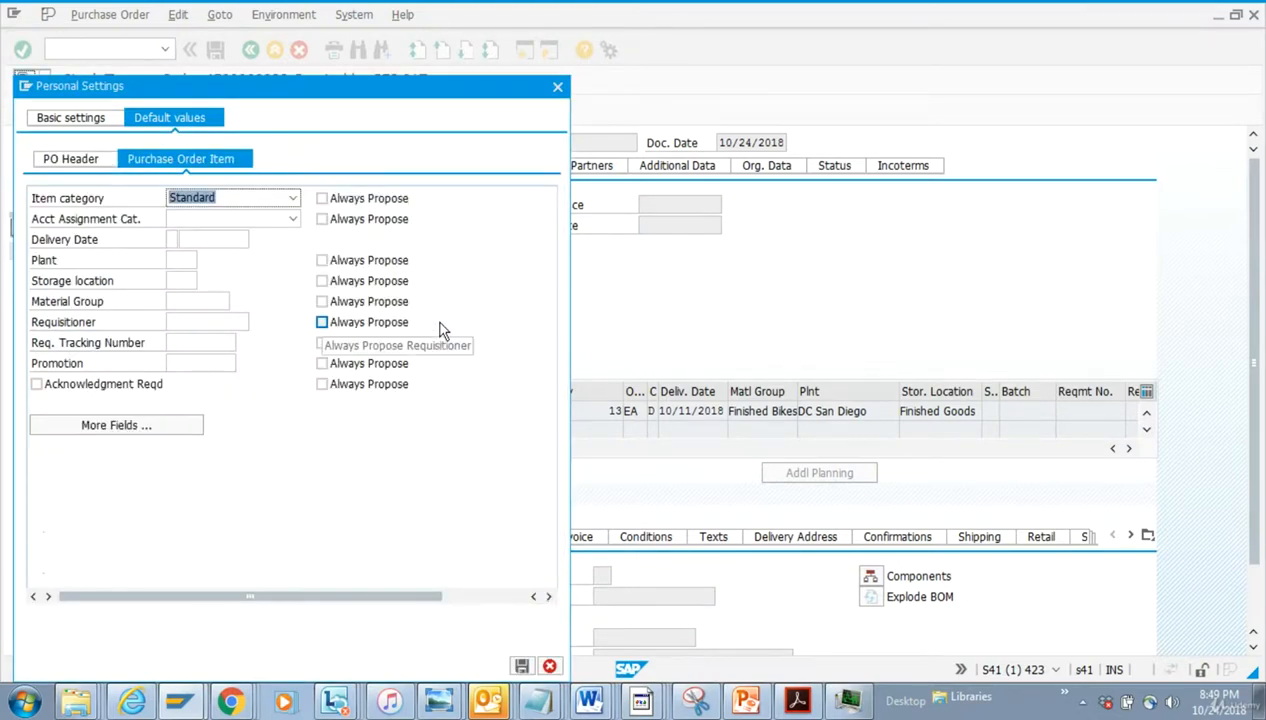
click(557, 88)
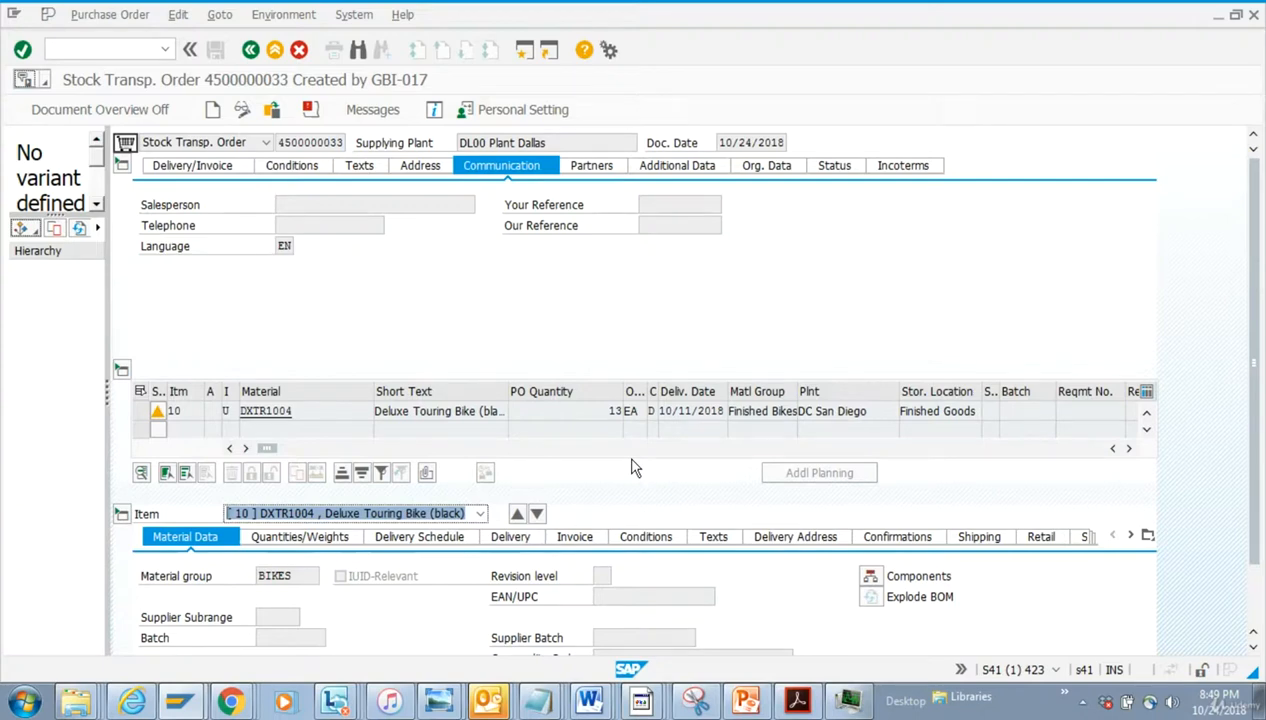
click(243, 110)
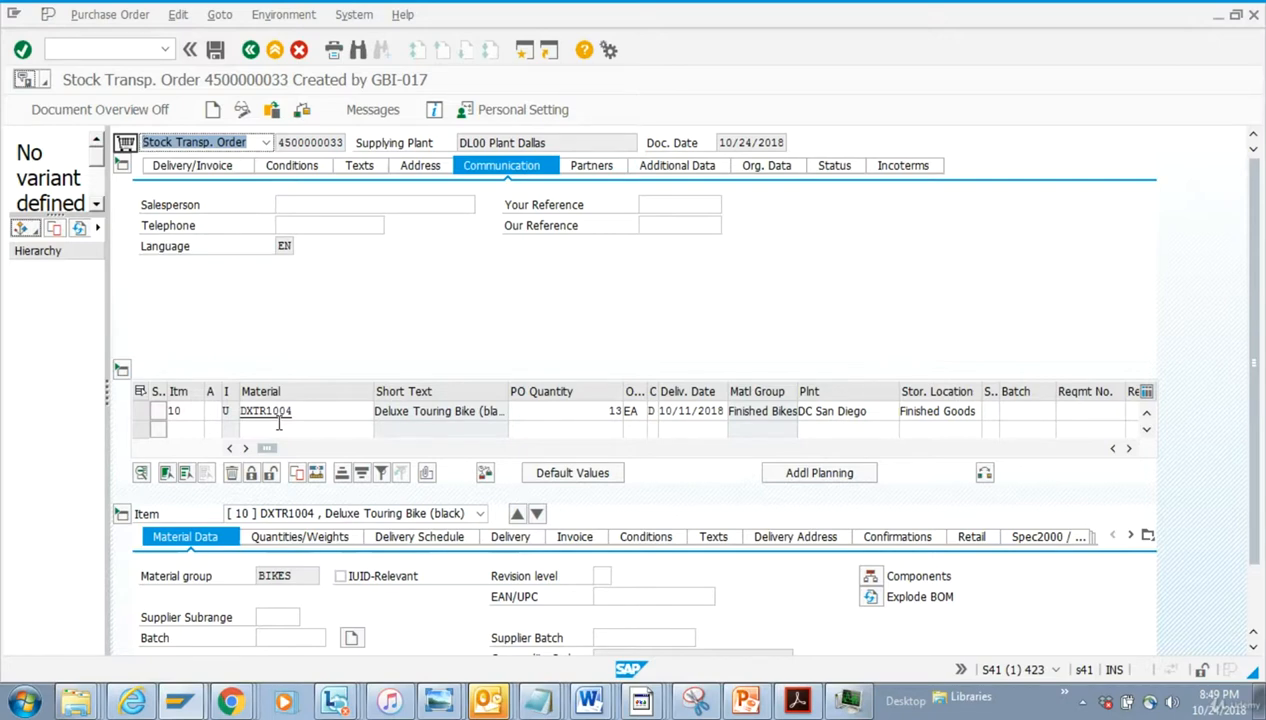
click(1148, 536)
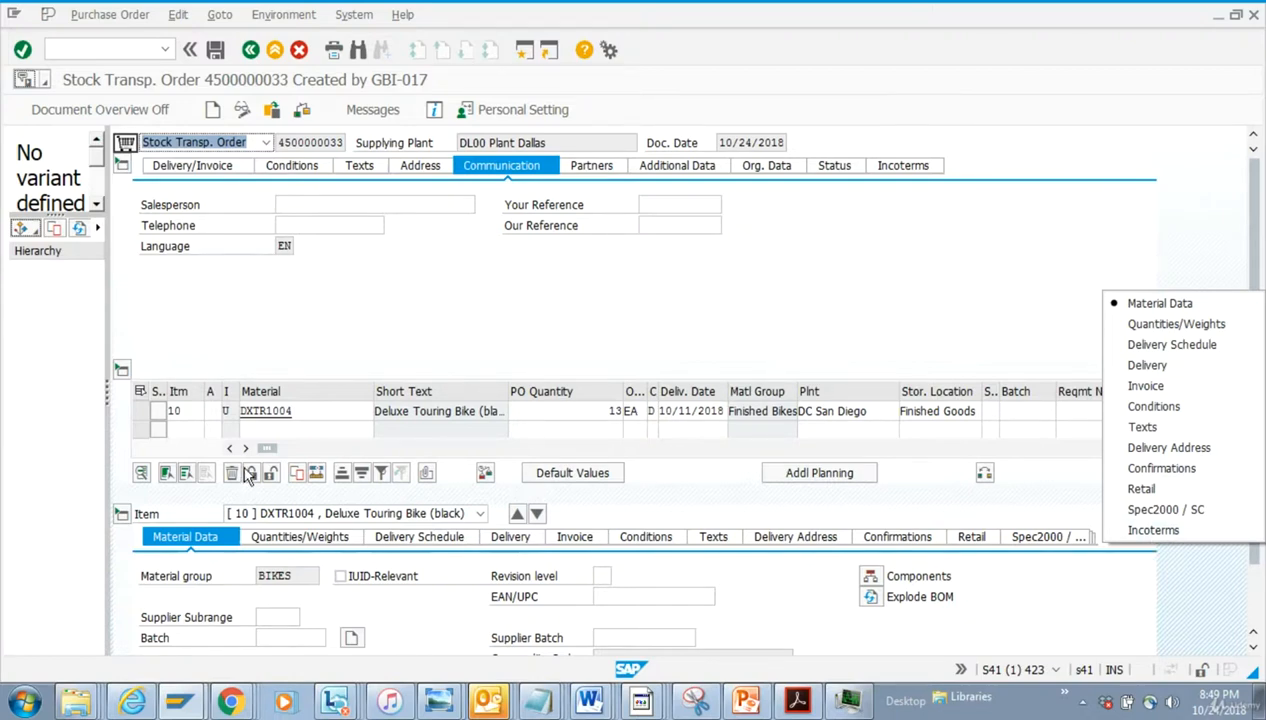
click(278, 413)
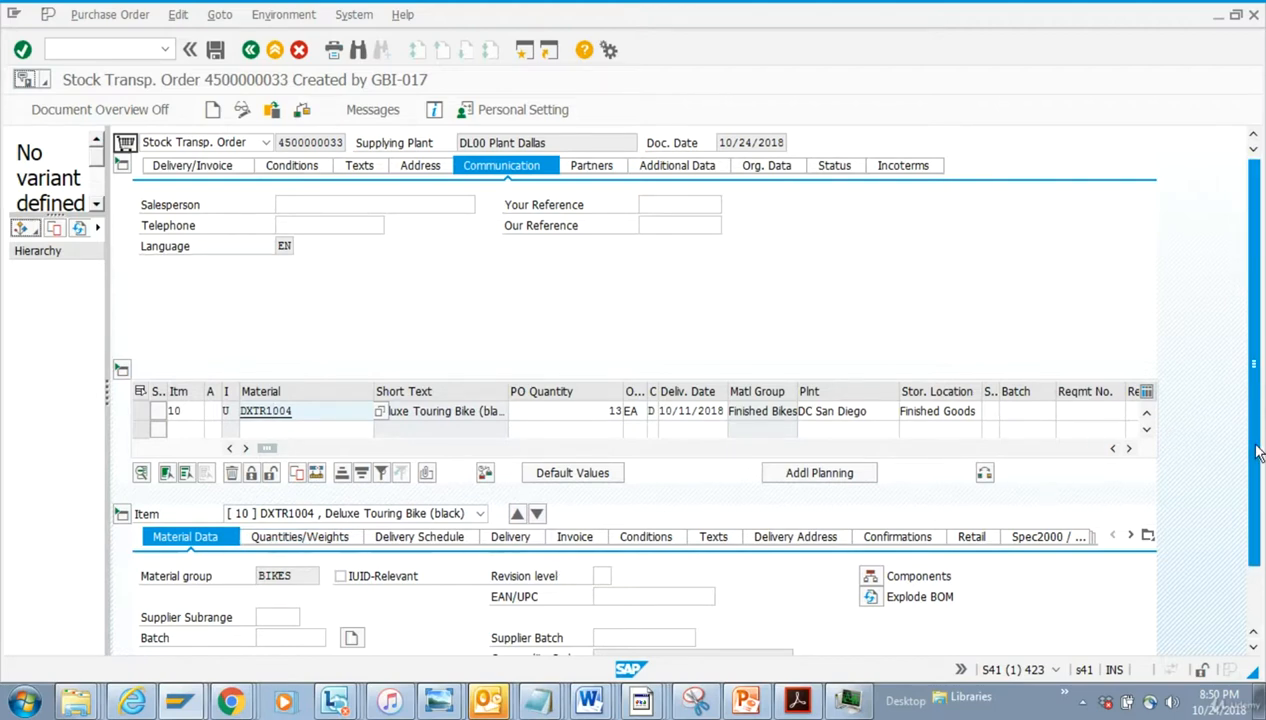
drag(1256, 405, 1256, 480)
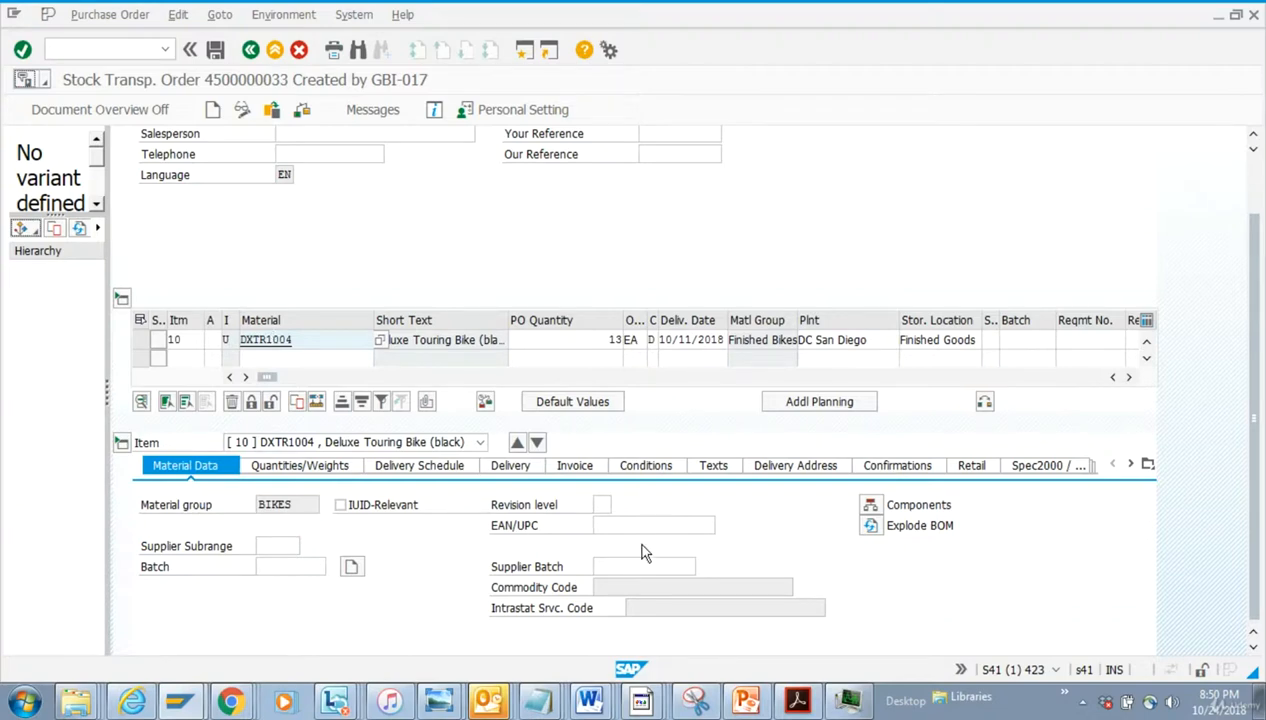
Change item 10's P101 supply price from 1,400 to 1,500 on the Conditions tab and save.
click(574, 465)
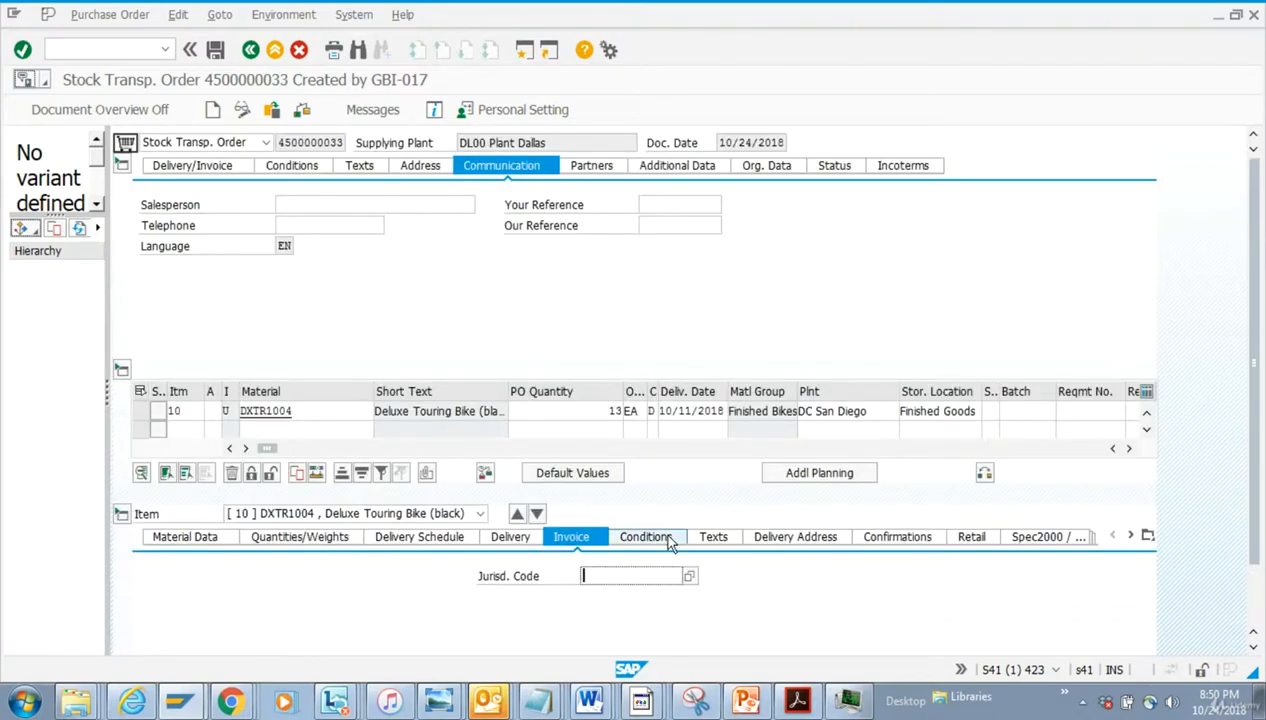
click(647, 537)
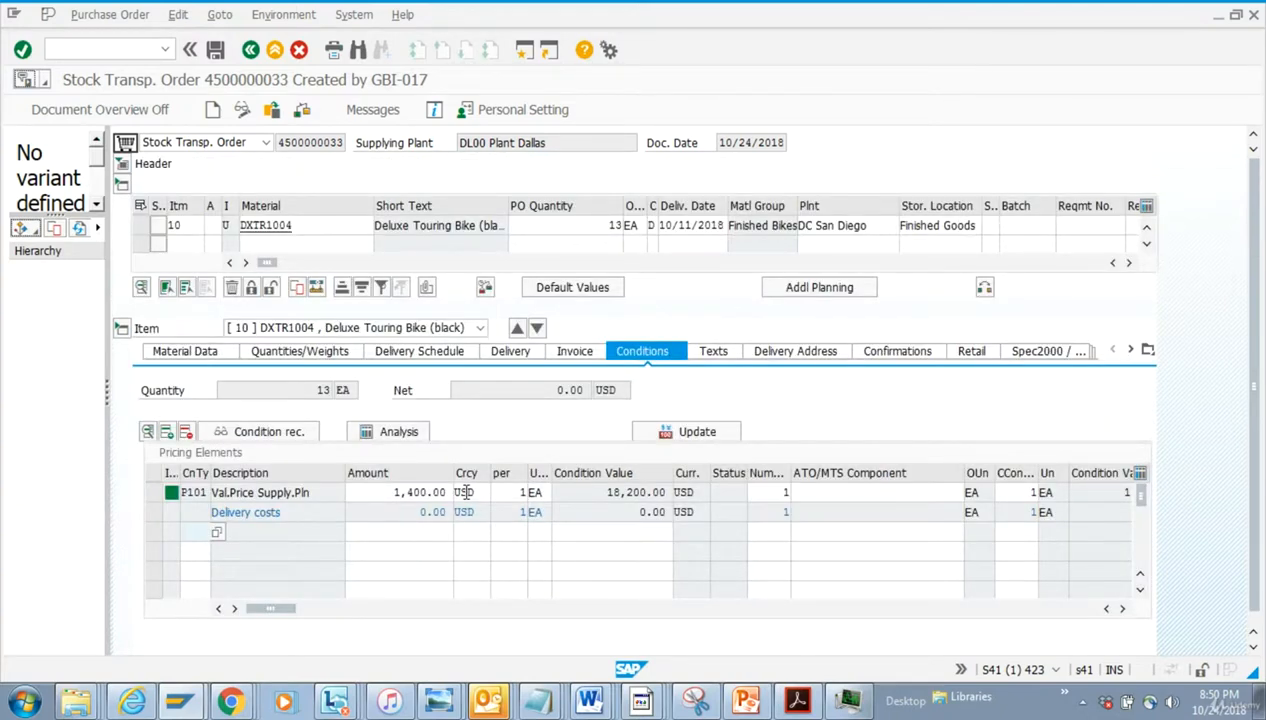
click(414, 493)
text(1,500)
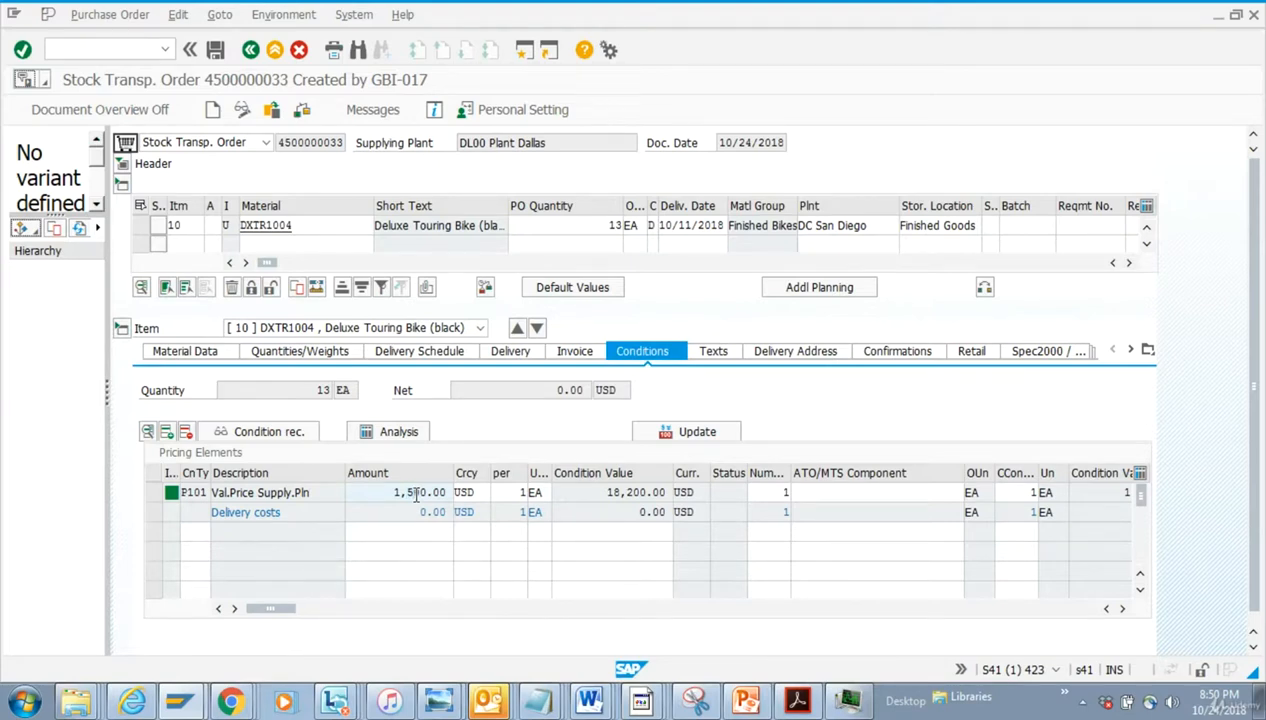
key(Return)
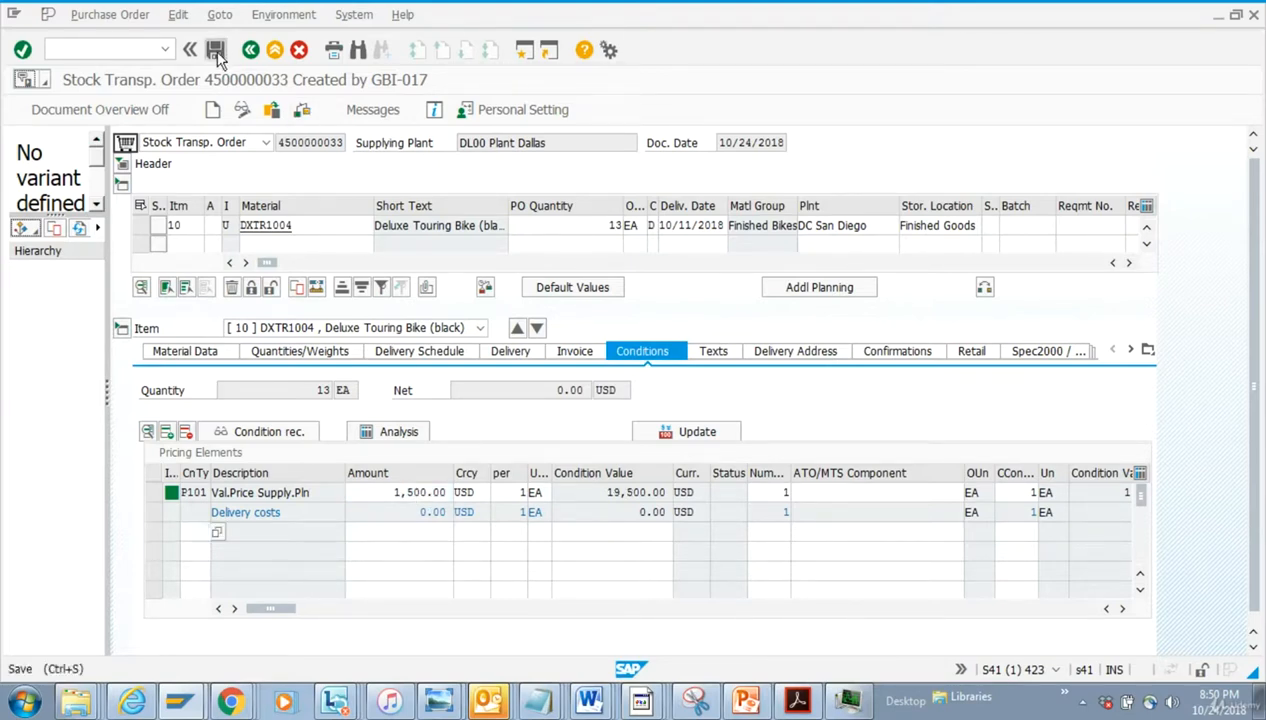
click(216, 50)
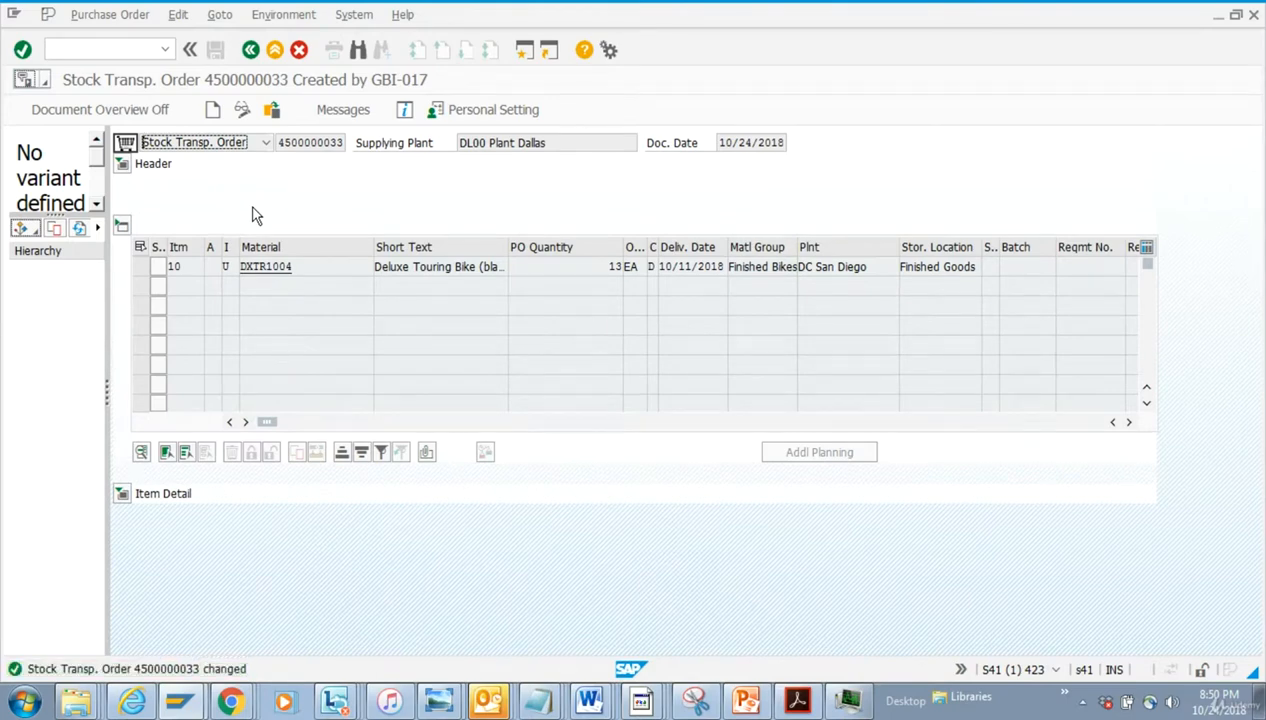
Select item 10 and bring up the order's Environment related-information menu.
click(140, 266)
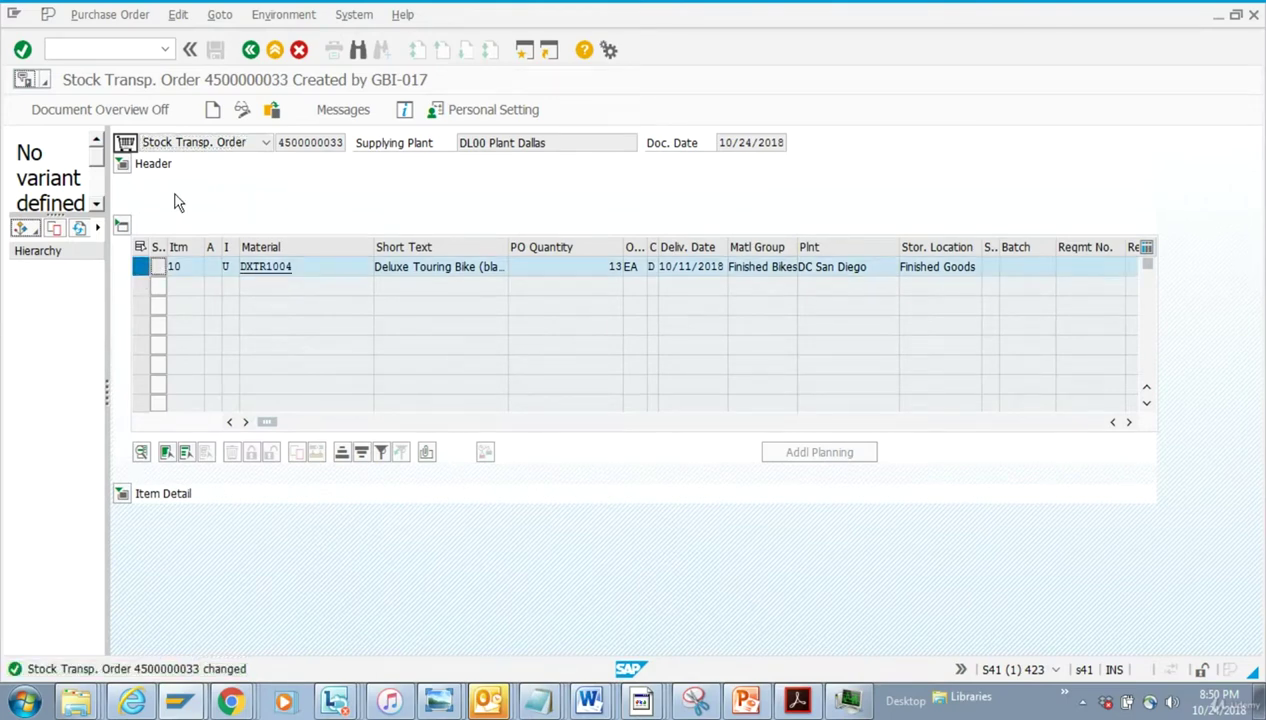
click(283, 14)
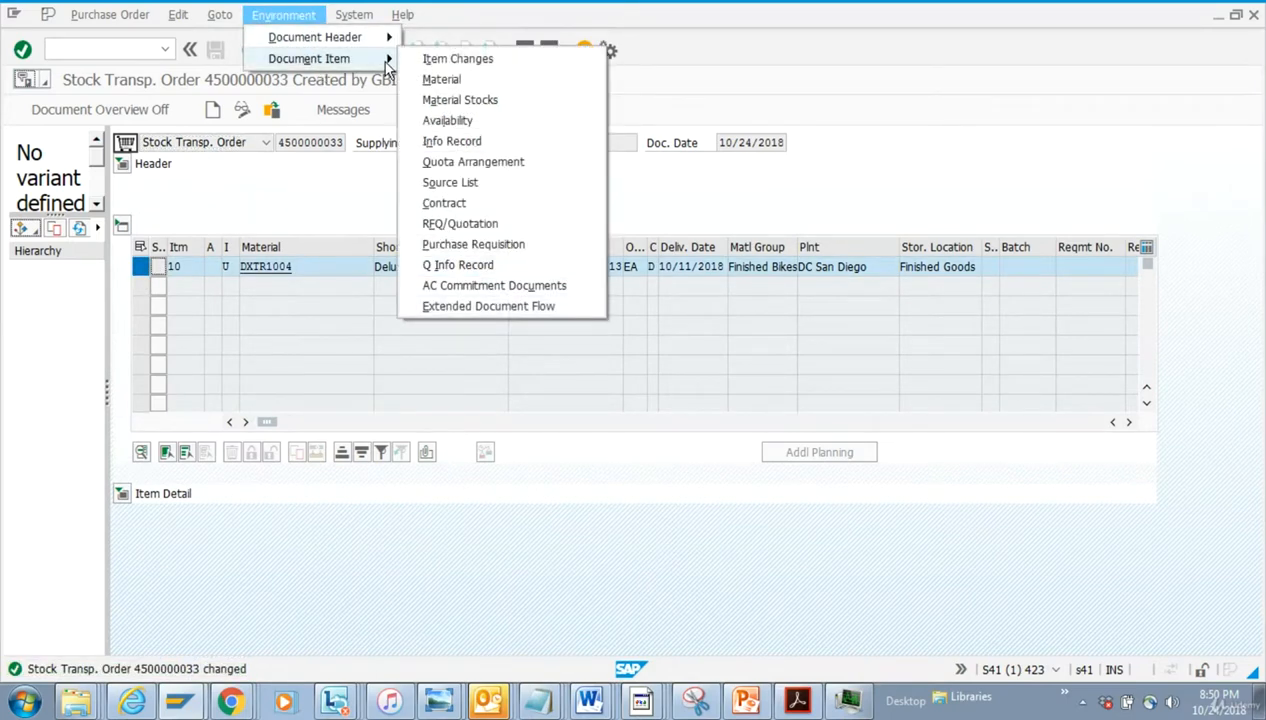
mouse_move(309, 58)
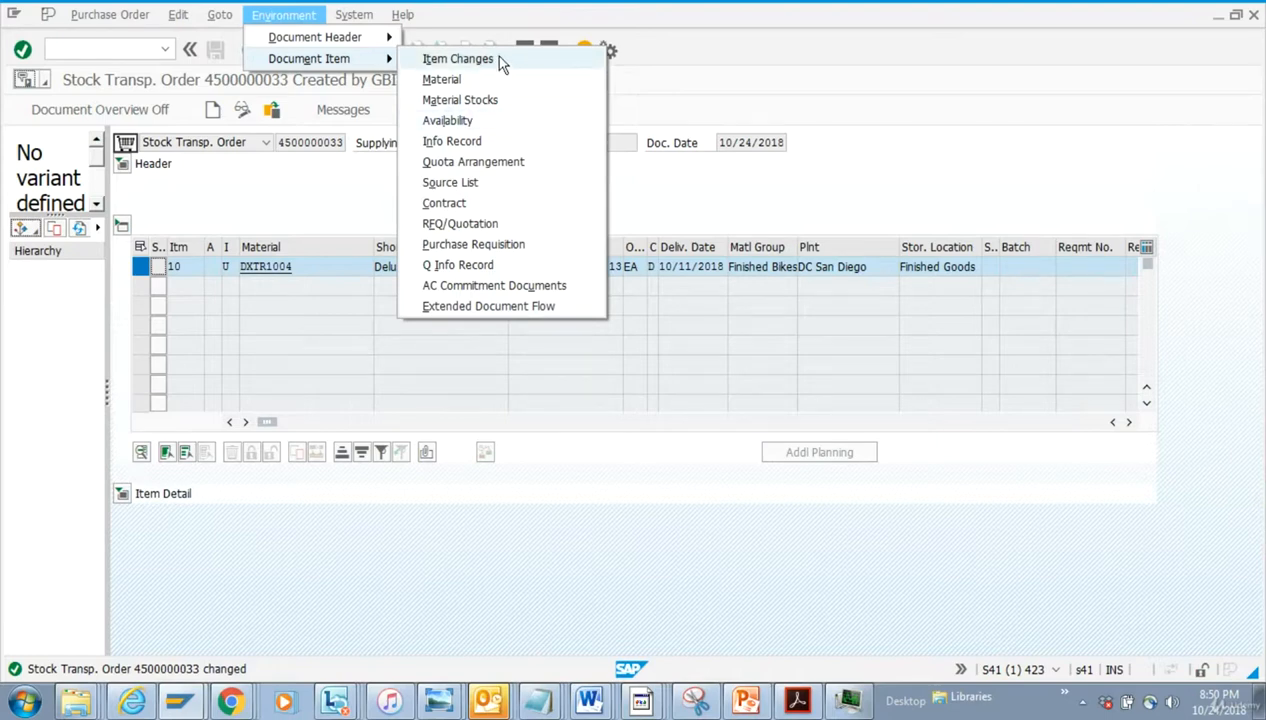
click(457, 58)
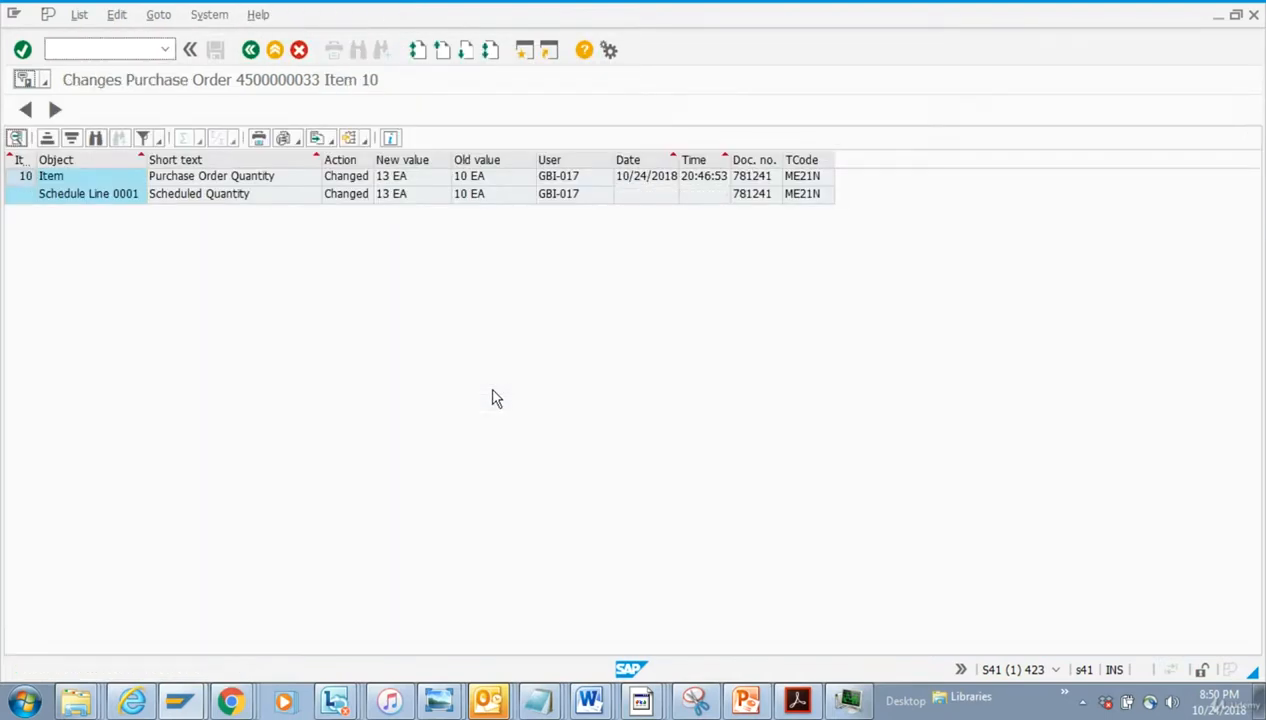
click(250, 49)
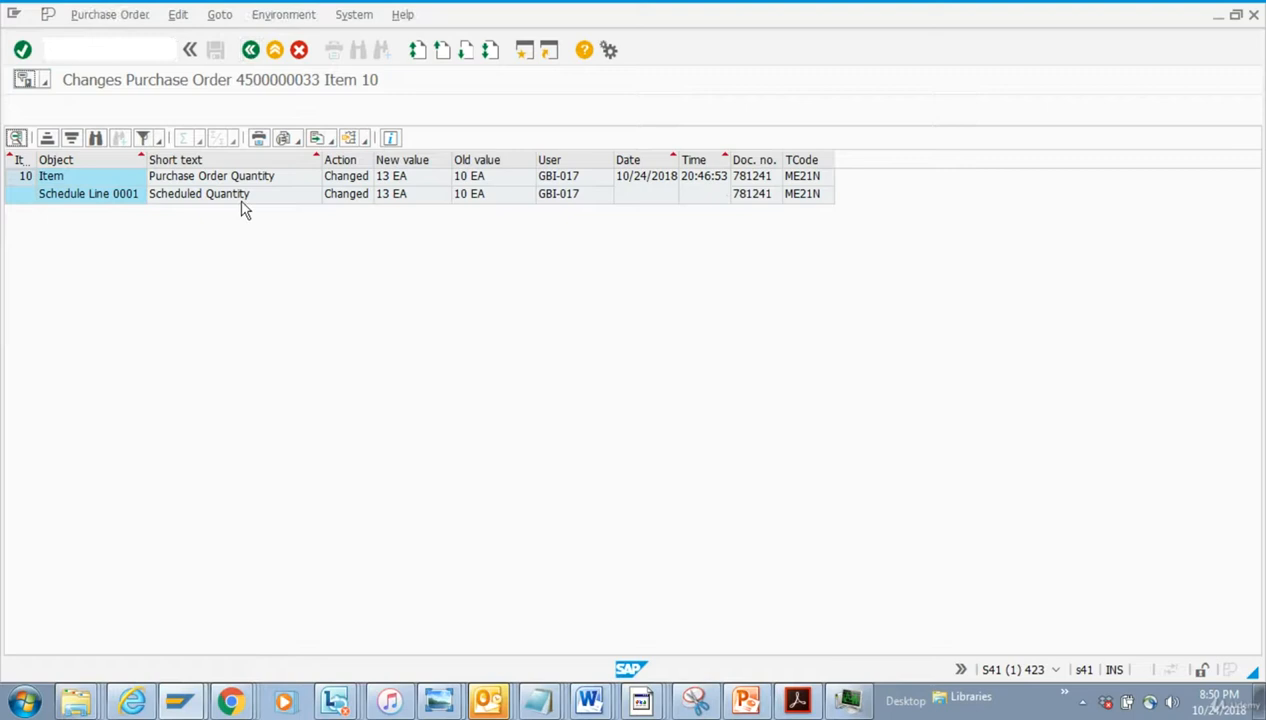
click(271, 109)
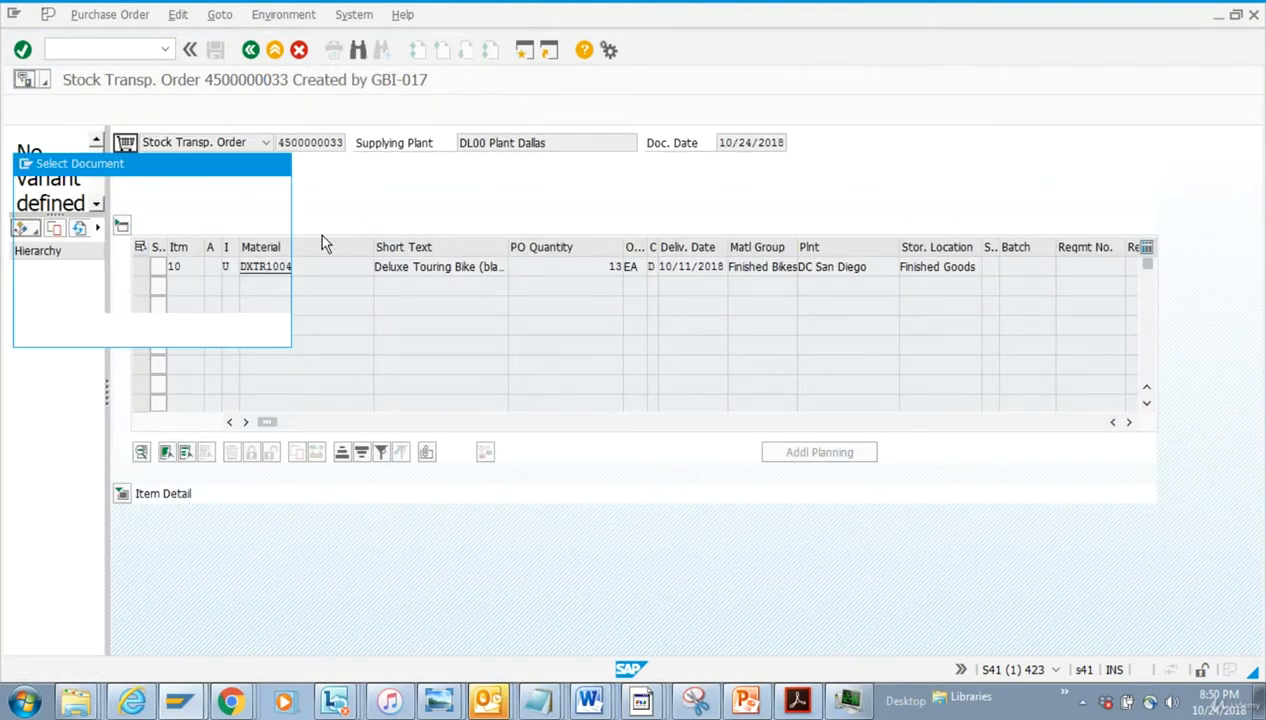
key(Return)
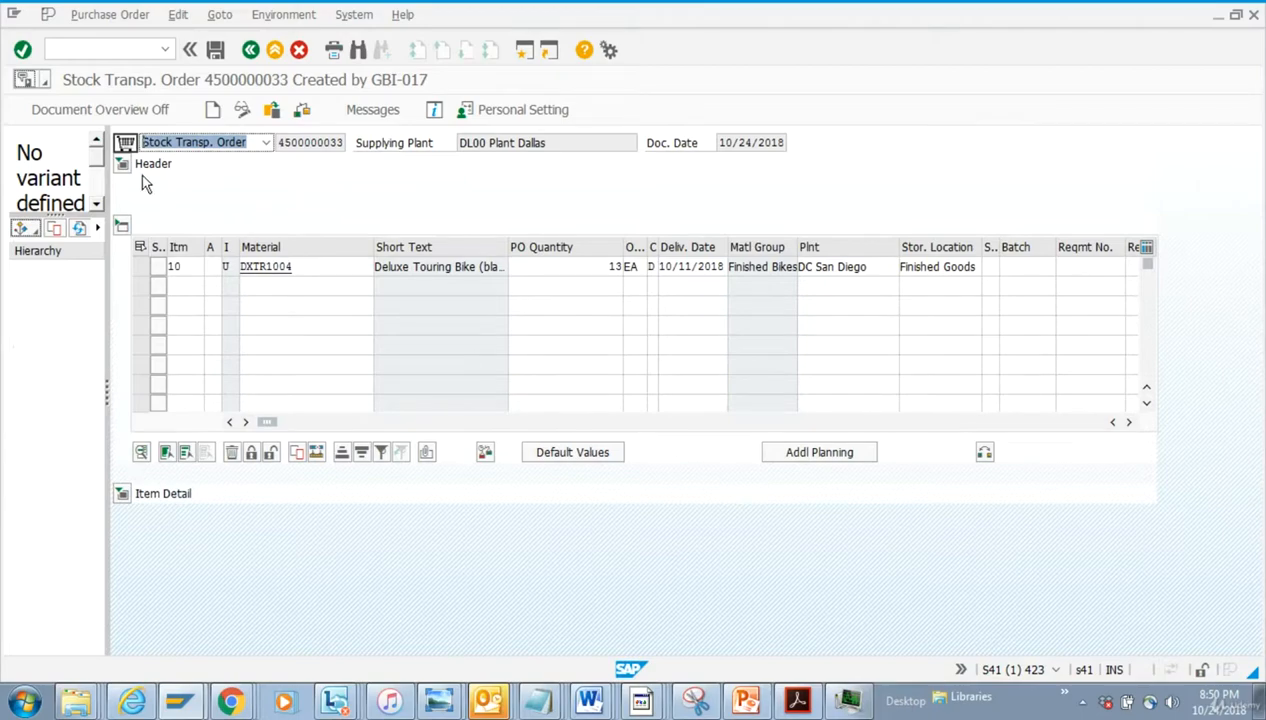
click(122, 163)
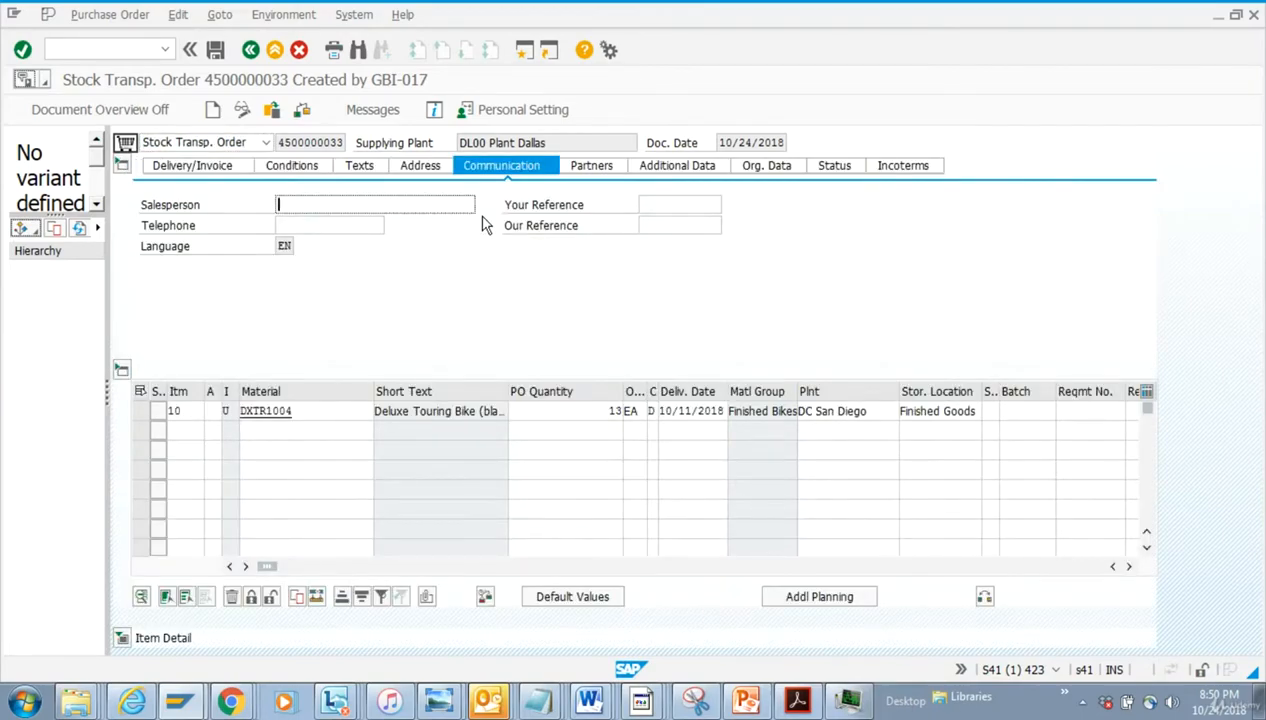
click(291, 165)
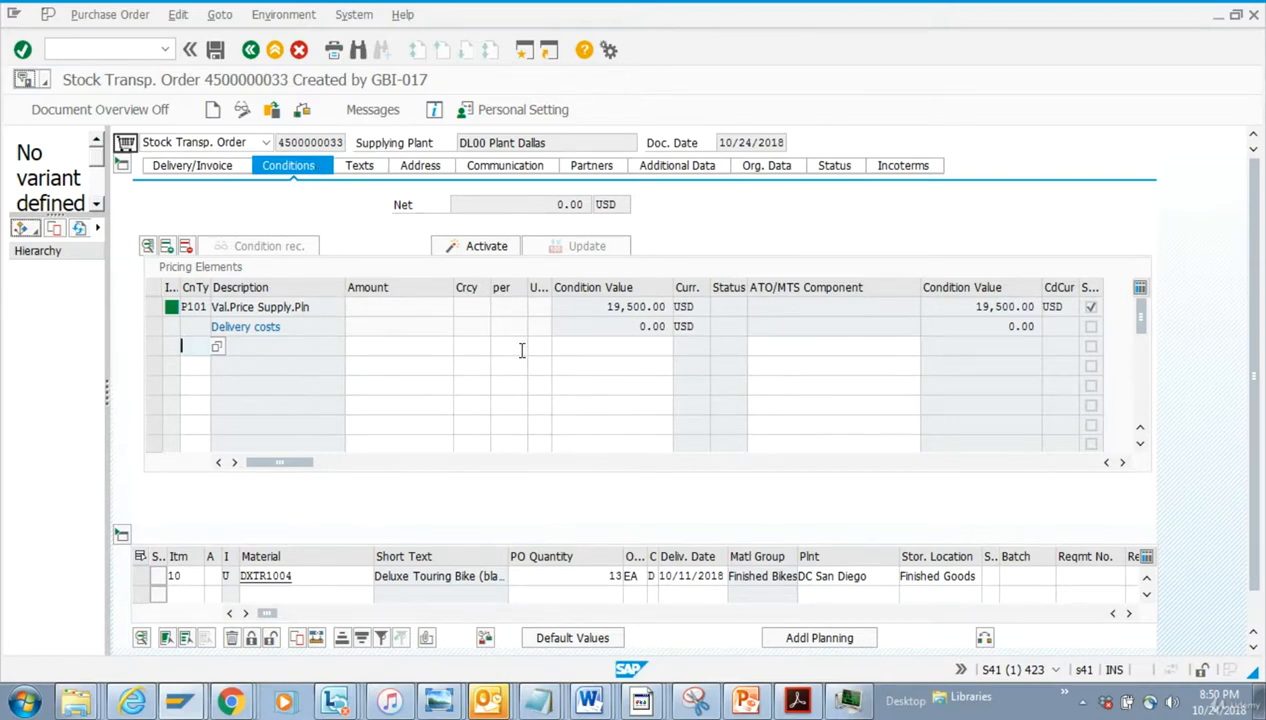
Check the header change log (no changes) and return to the order.
click(283, 14)
mouse_move(314, 37)
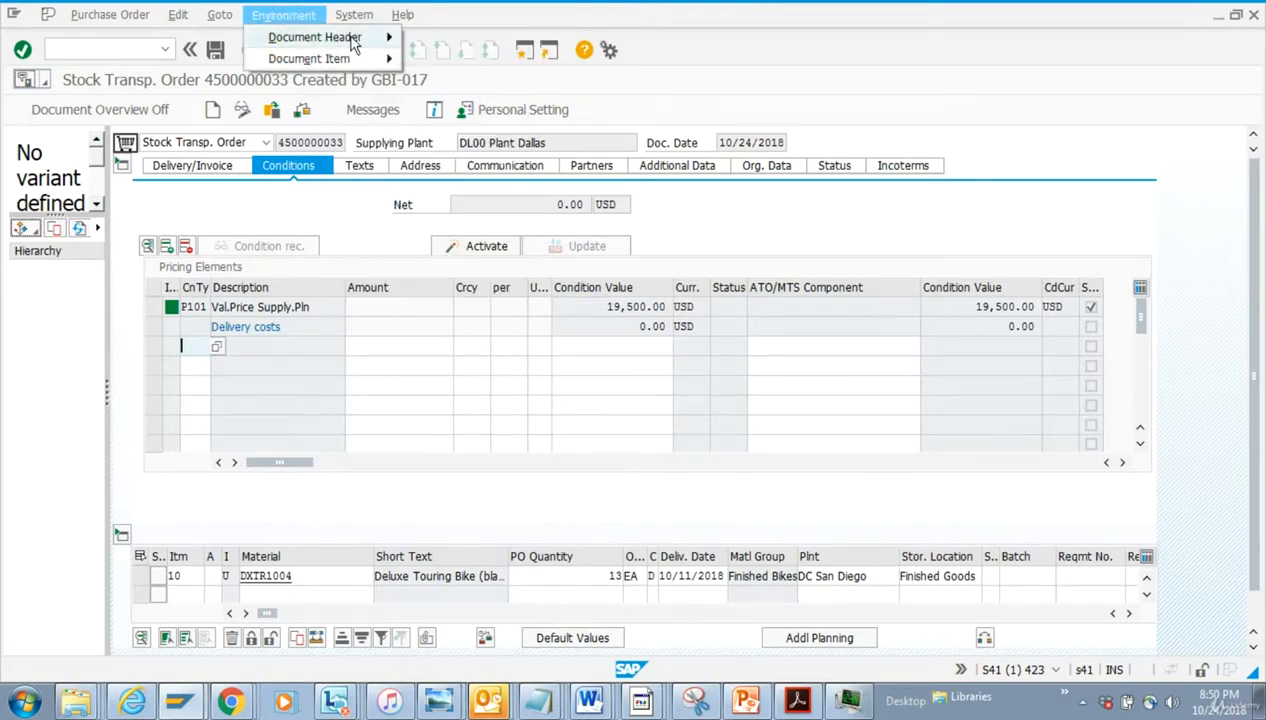
click(450, 37)
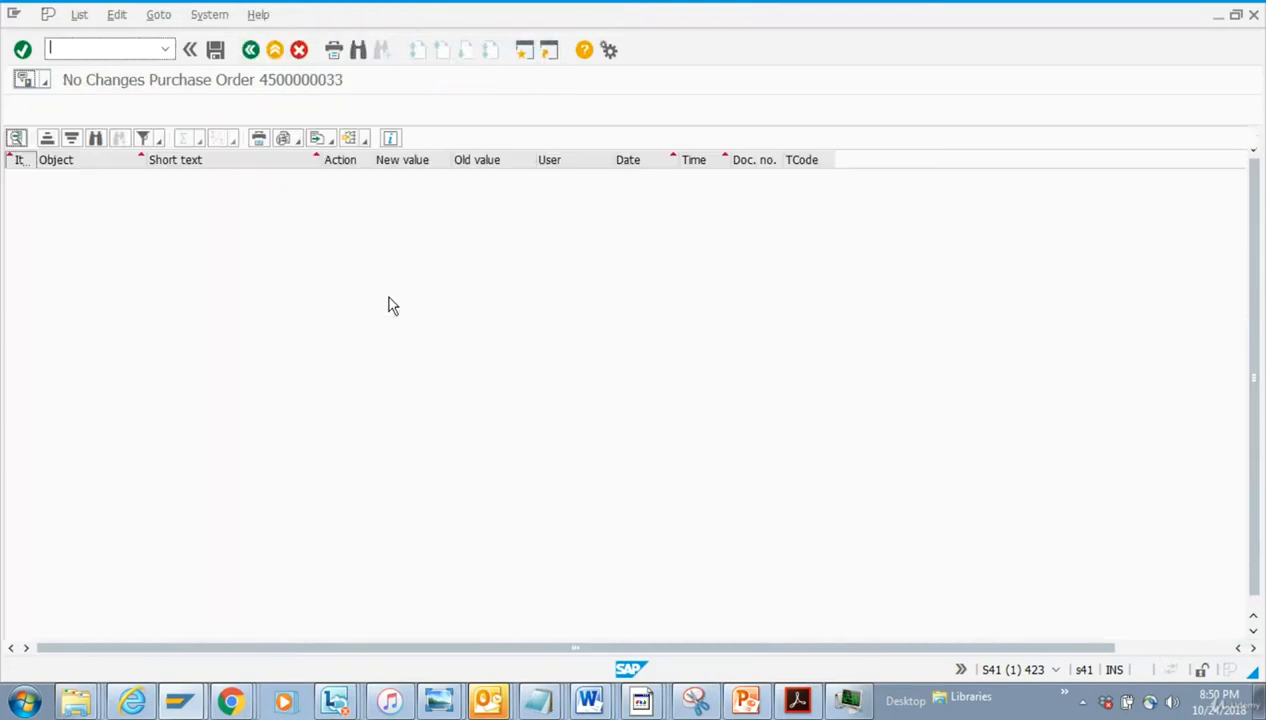
click(251, 49)
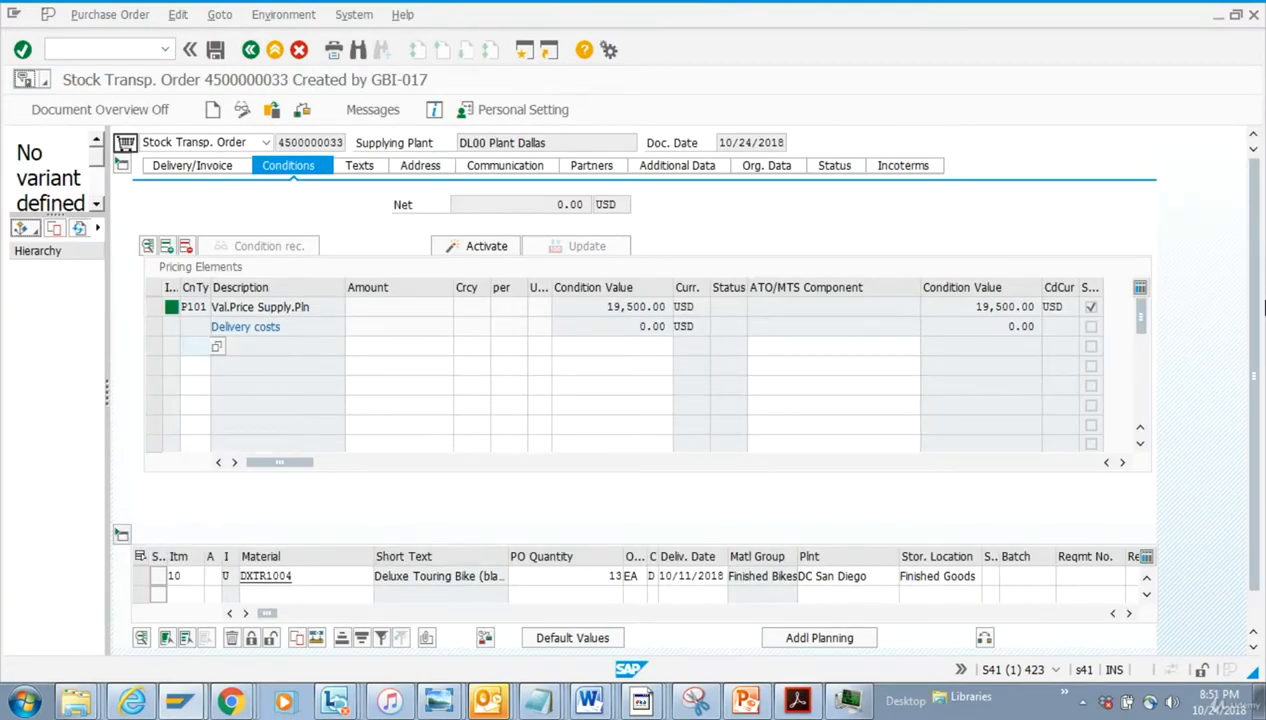
scroll(1262, 305, down, 1)
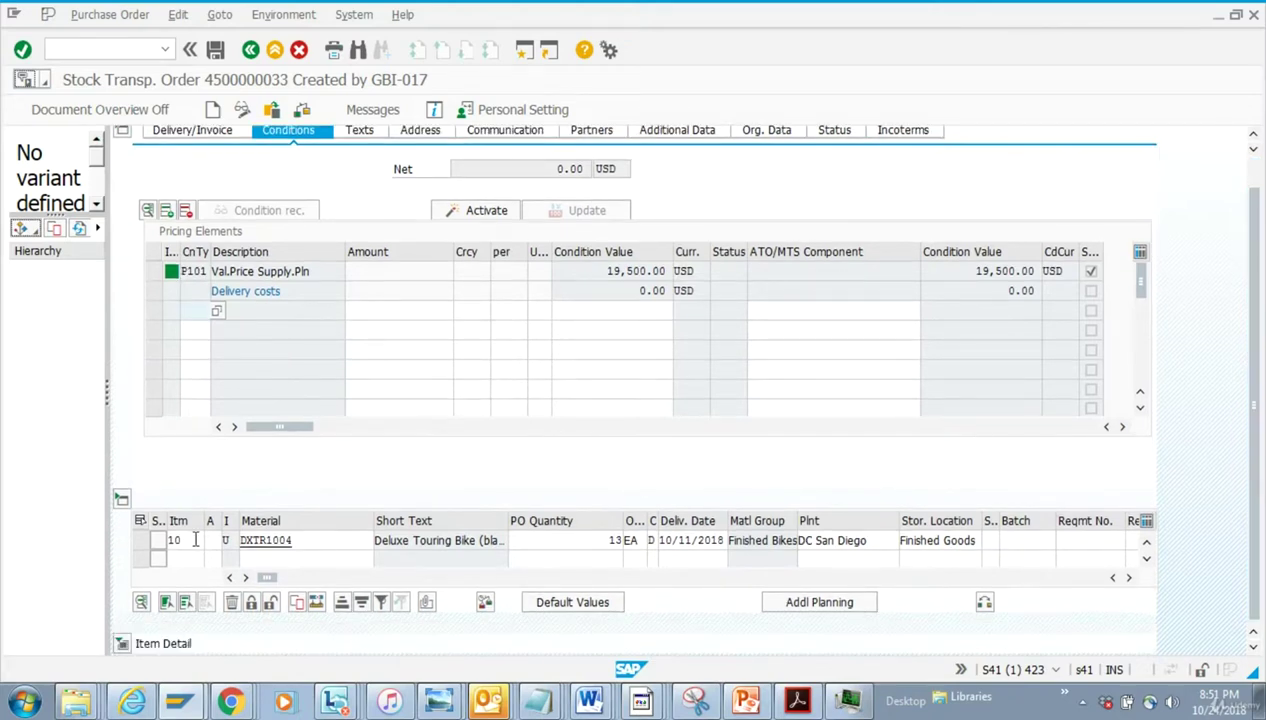
Review item 10's change log from its P101 condition row, showing only the 10-to-13 quantity change.
click(122, 643)
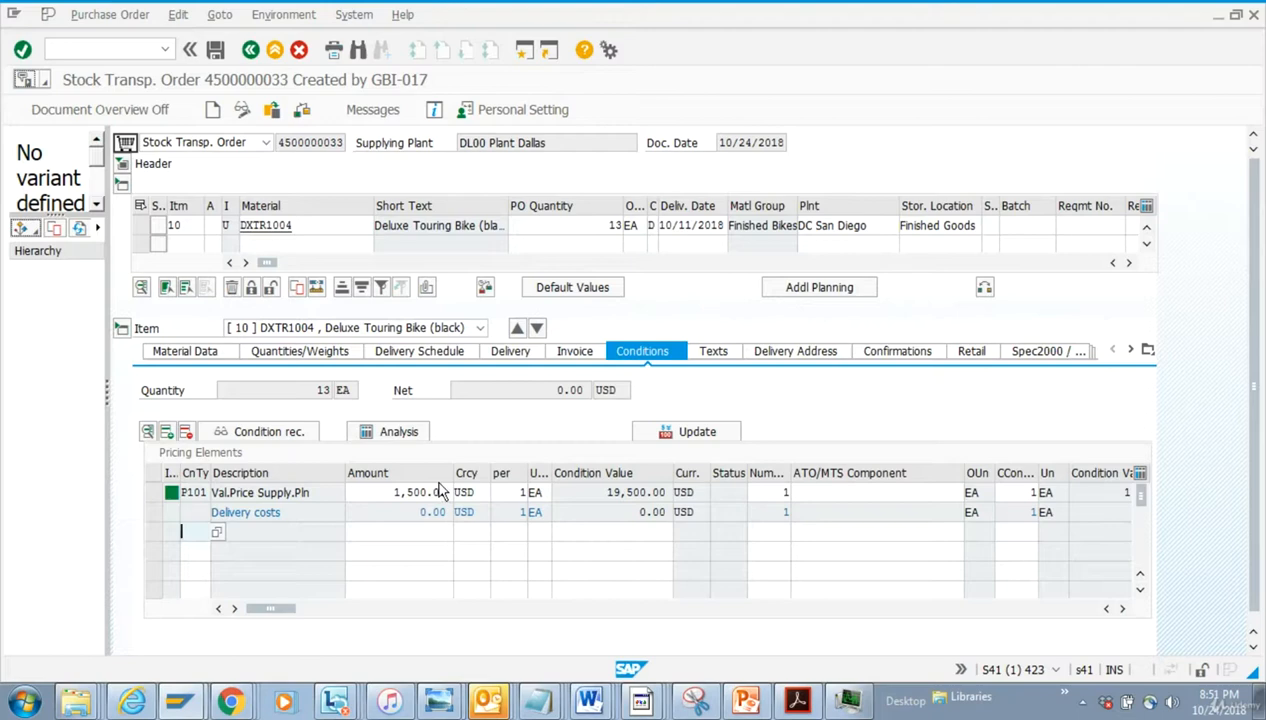
click(153, 492)
click(283, 14)
mouse_move(309, 58)
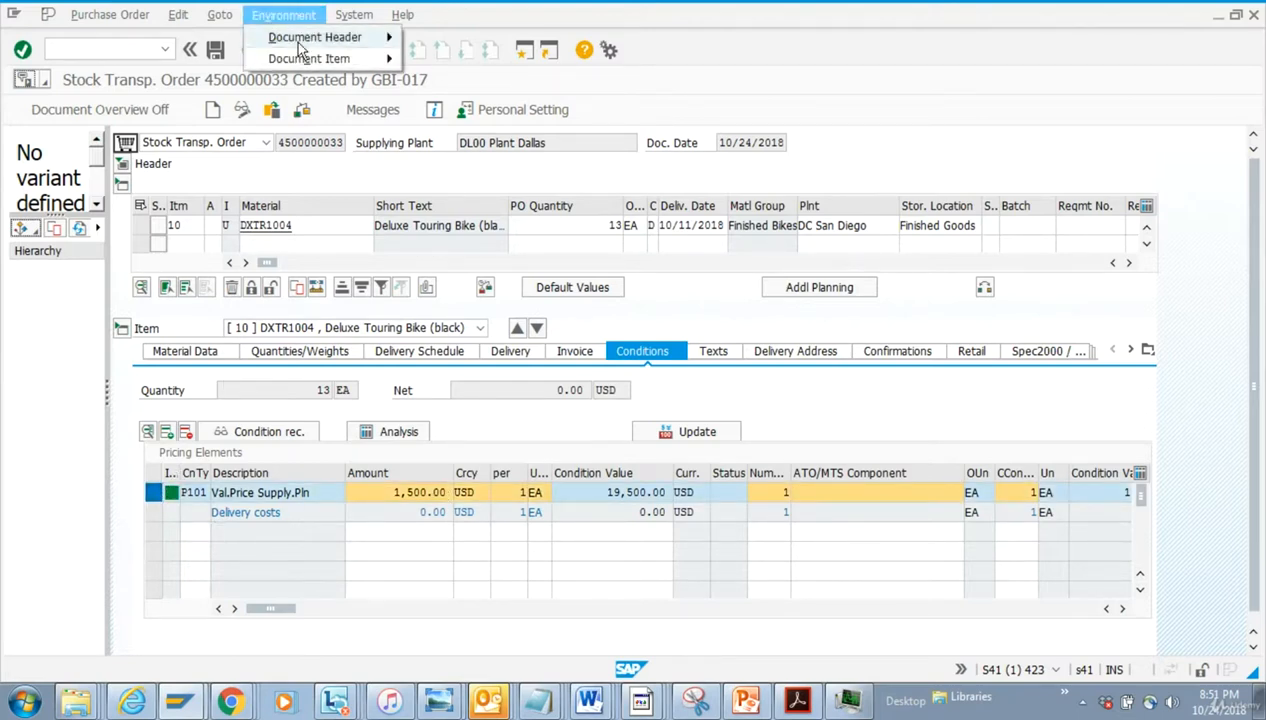
click(458, 59)
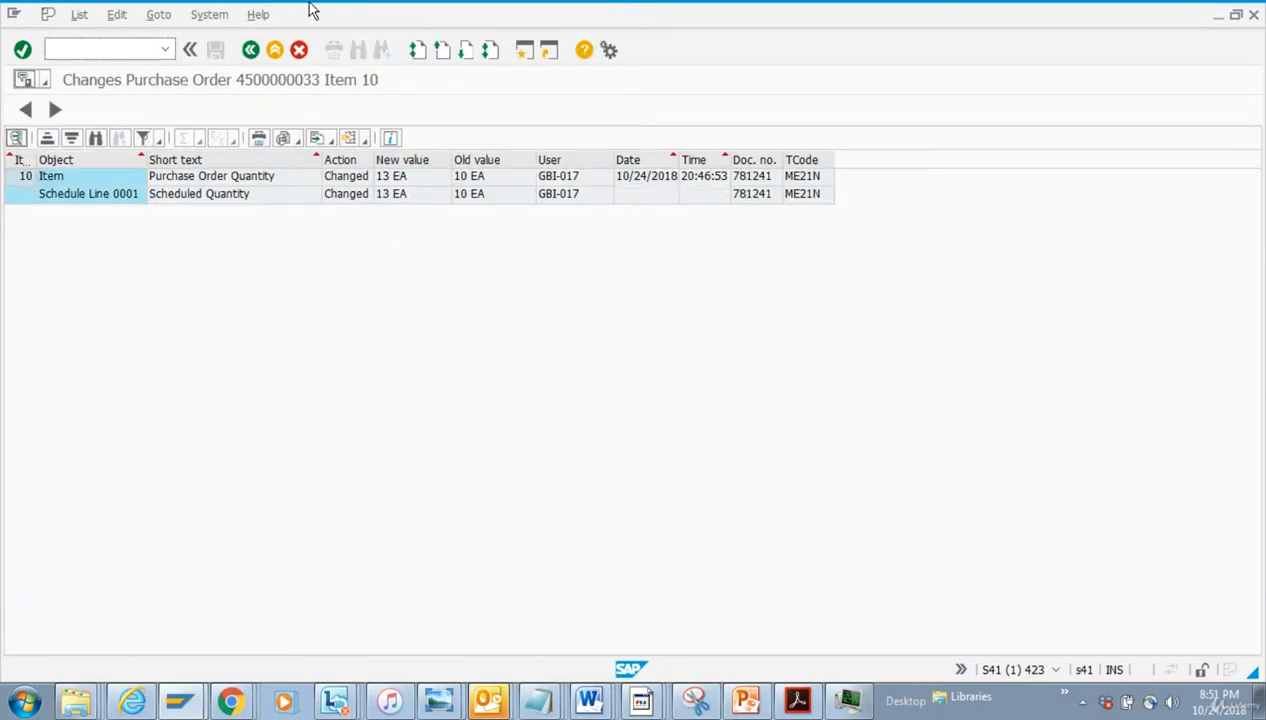
click(250, 49)
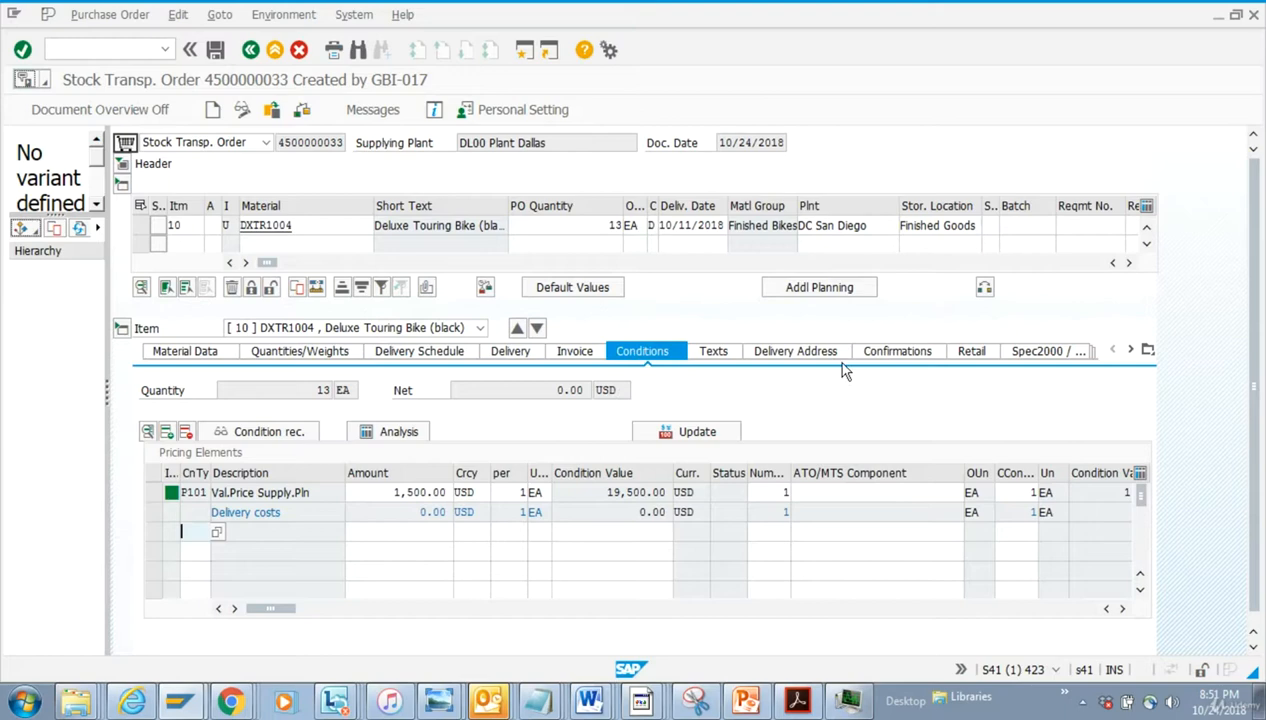
Bring up item 10's delivery schedule showing 13 units due 10/11/2018.
click(1148, 350)
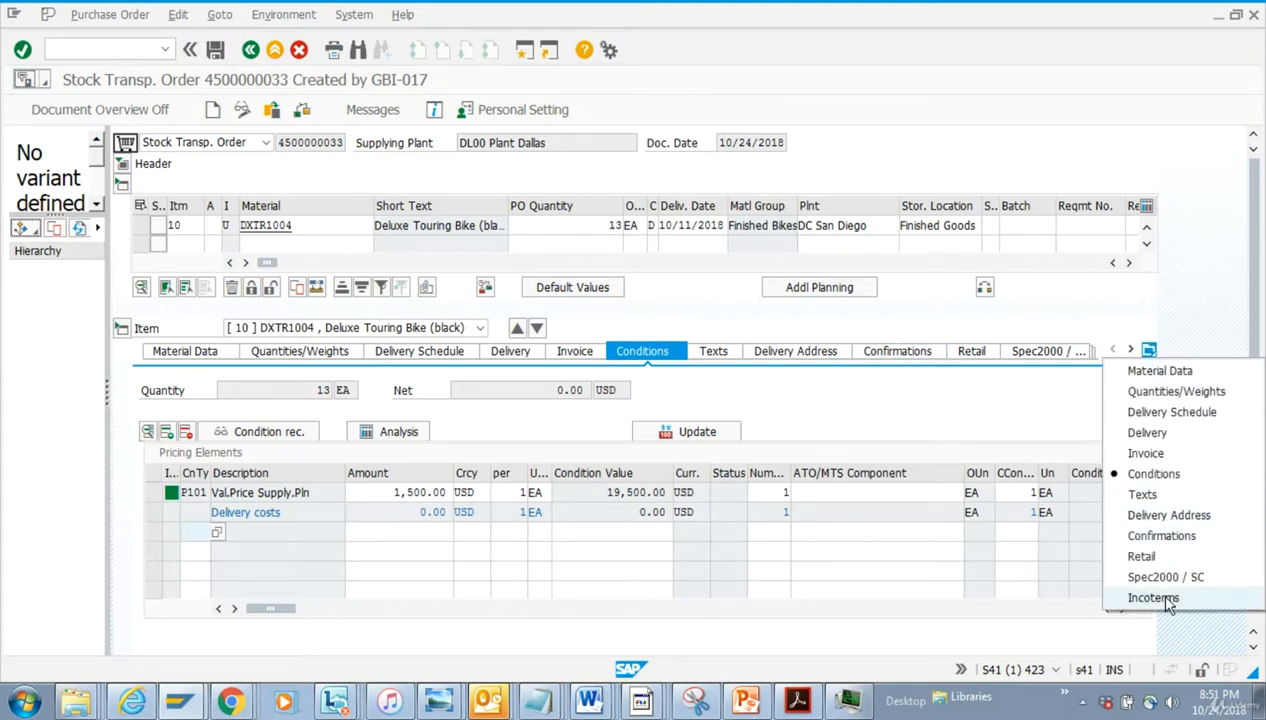
click(1160, 535)
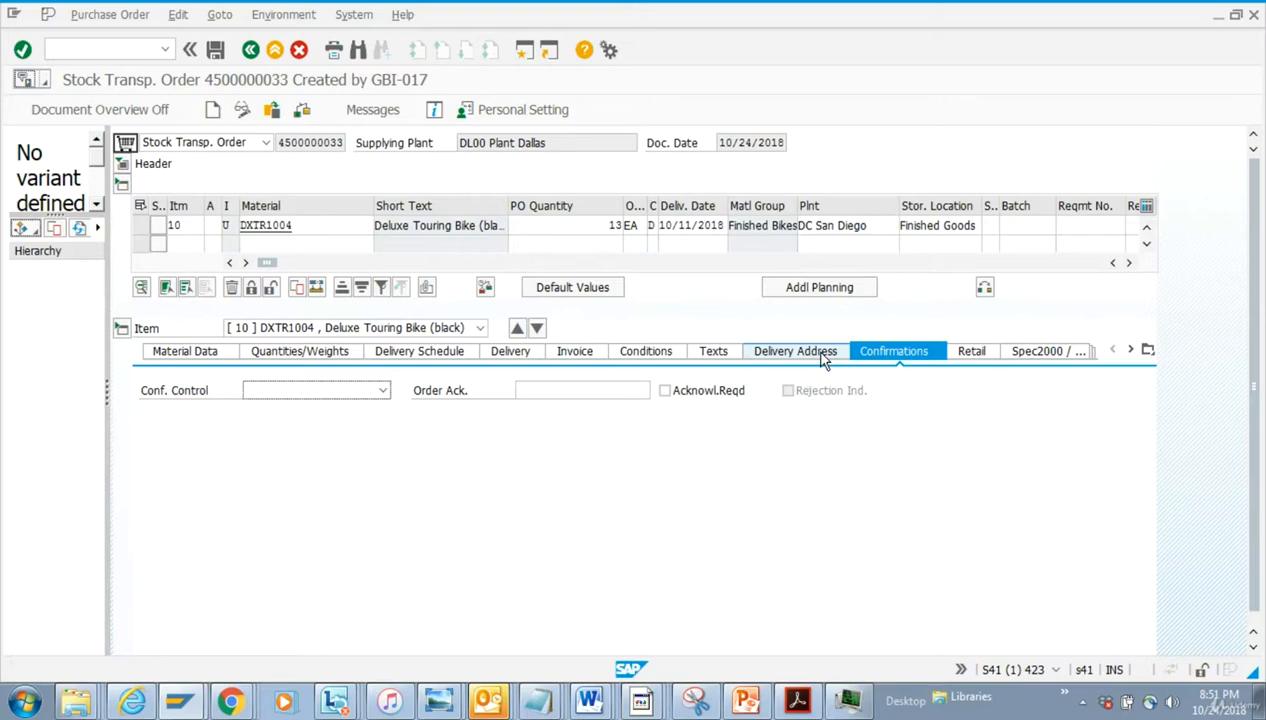
click(530, 358)
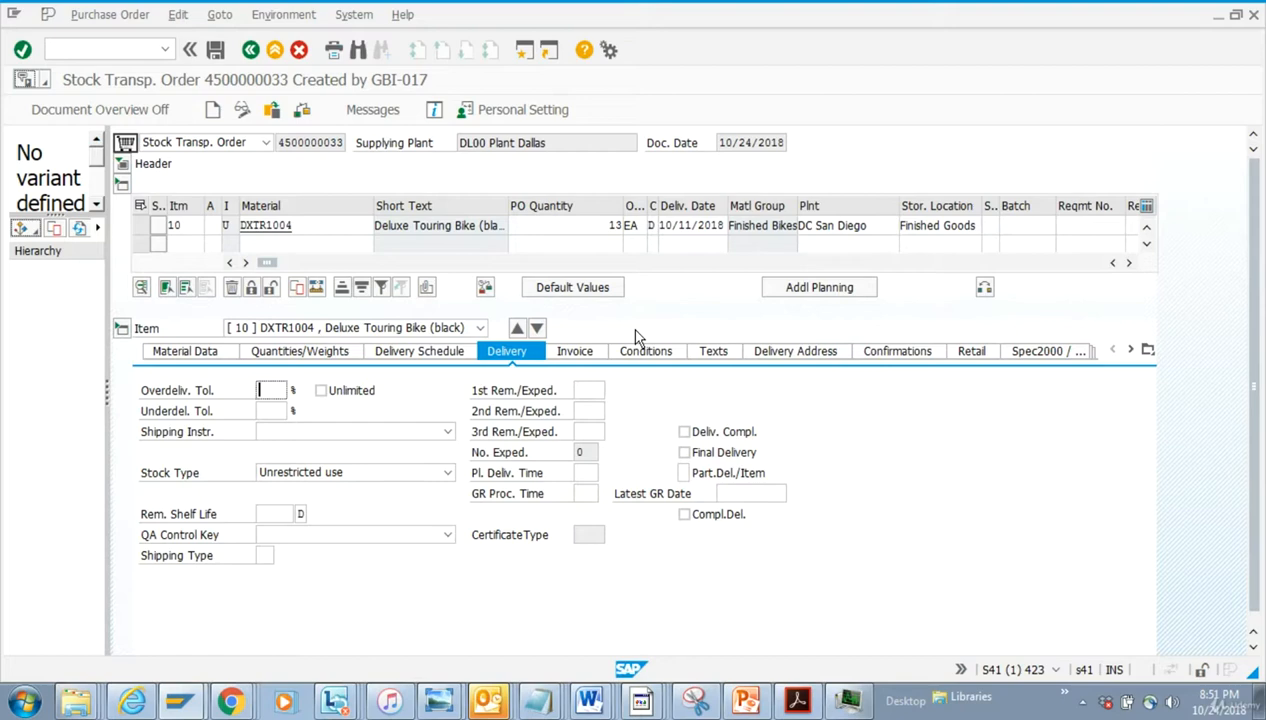
click(419, 351)
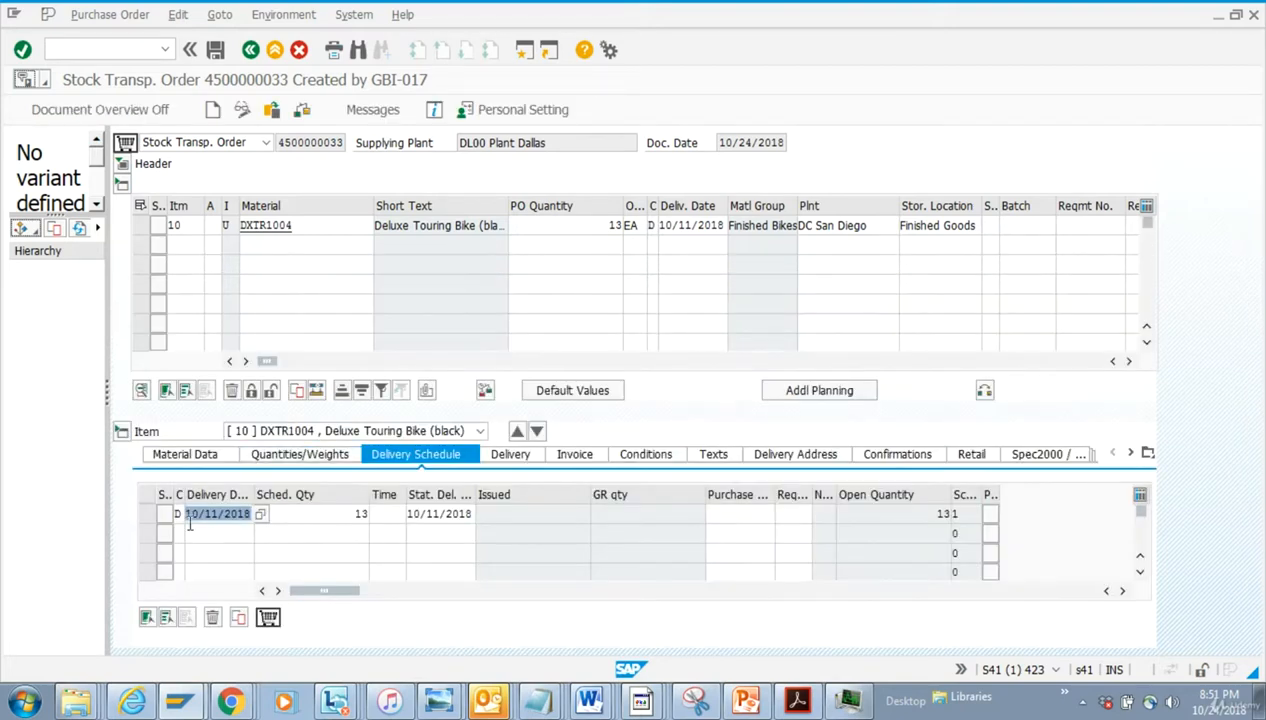
Split the schedule into 6 units on 10/11/2018 and 7 on 10/24/2018, then save.
click(344, 513)
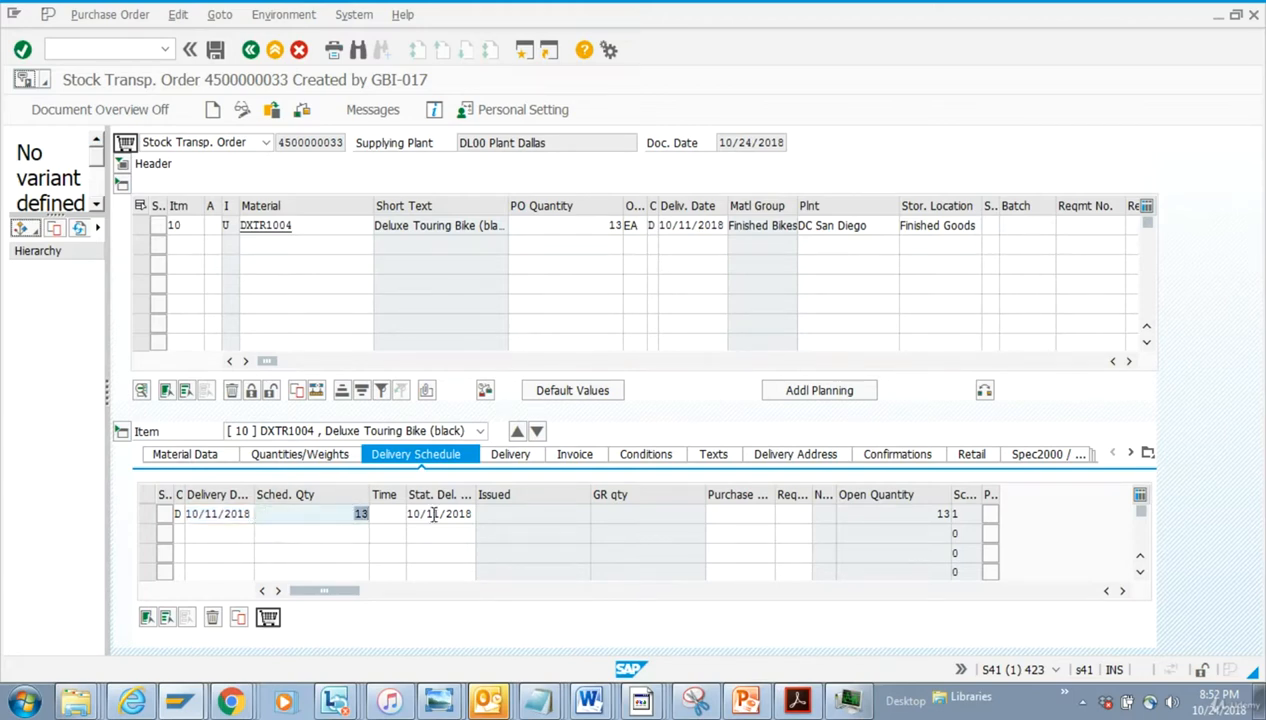
text(6)
click(218, 533)
click(260, 533)
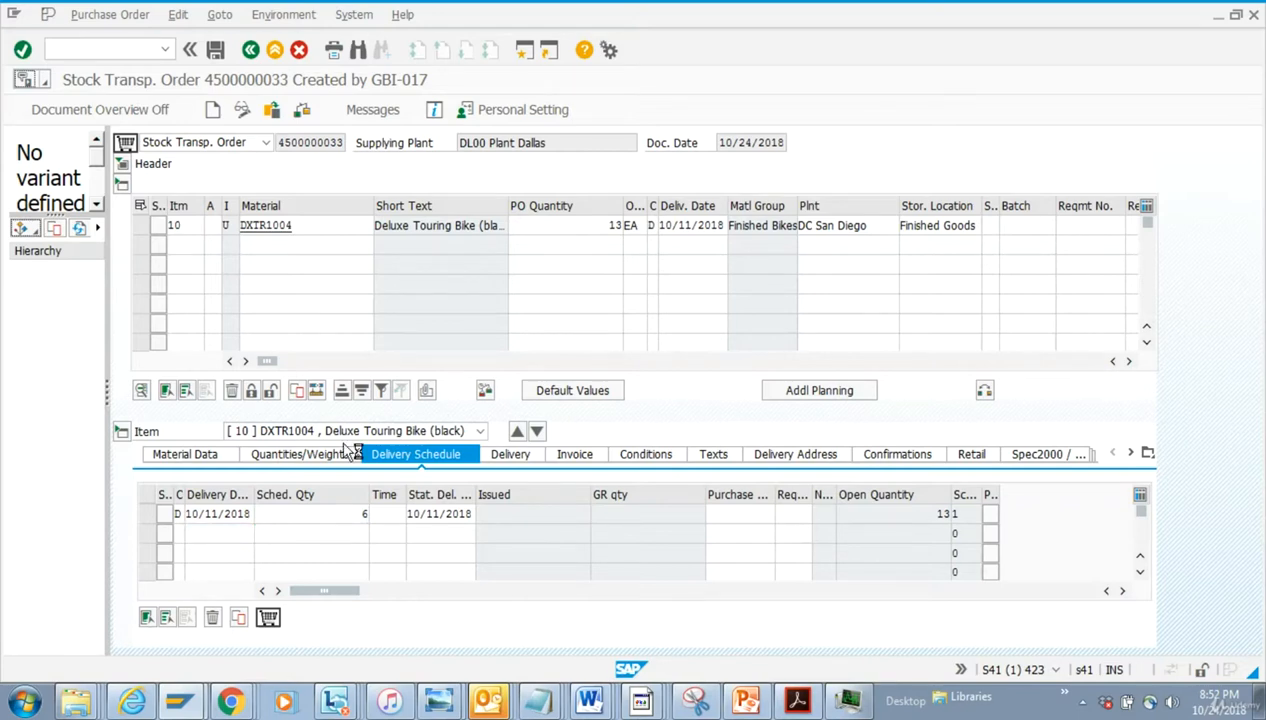
double_click(251, 378)
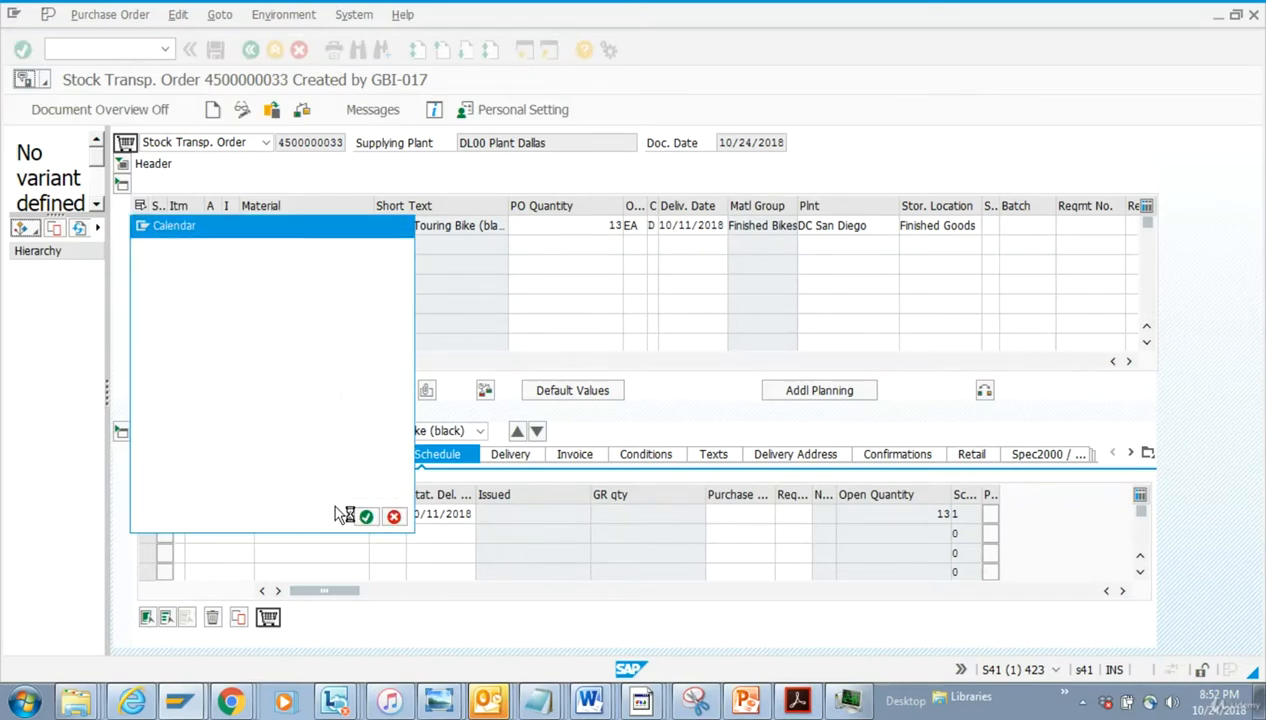
click(343, 538)
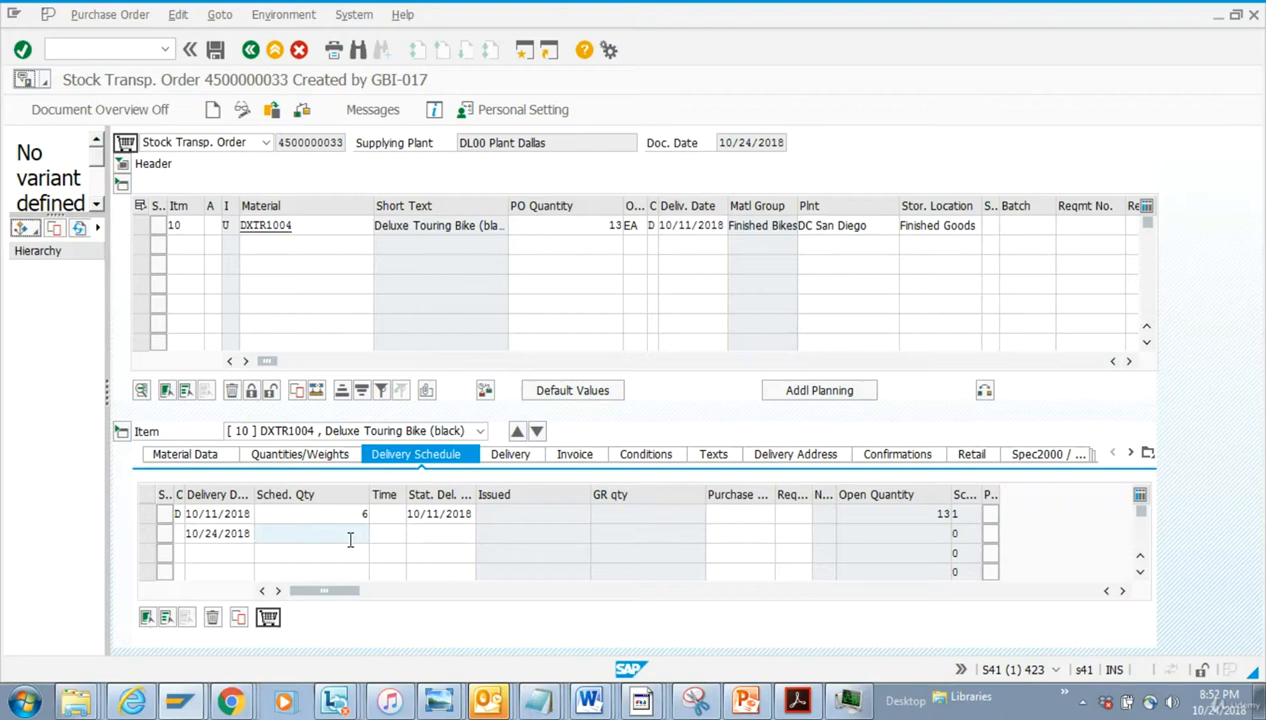
text(7)
key(Return)
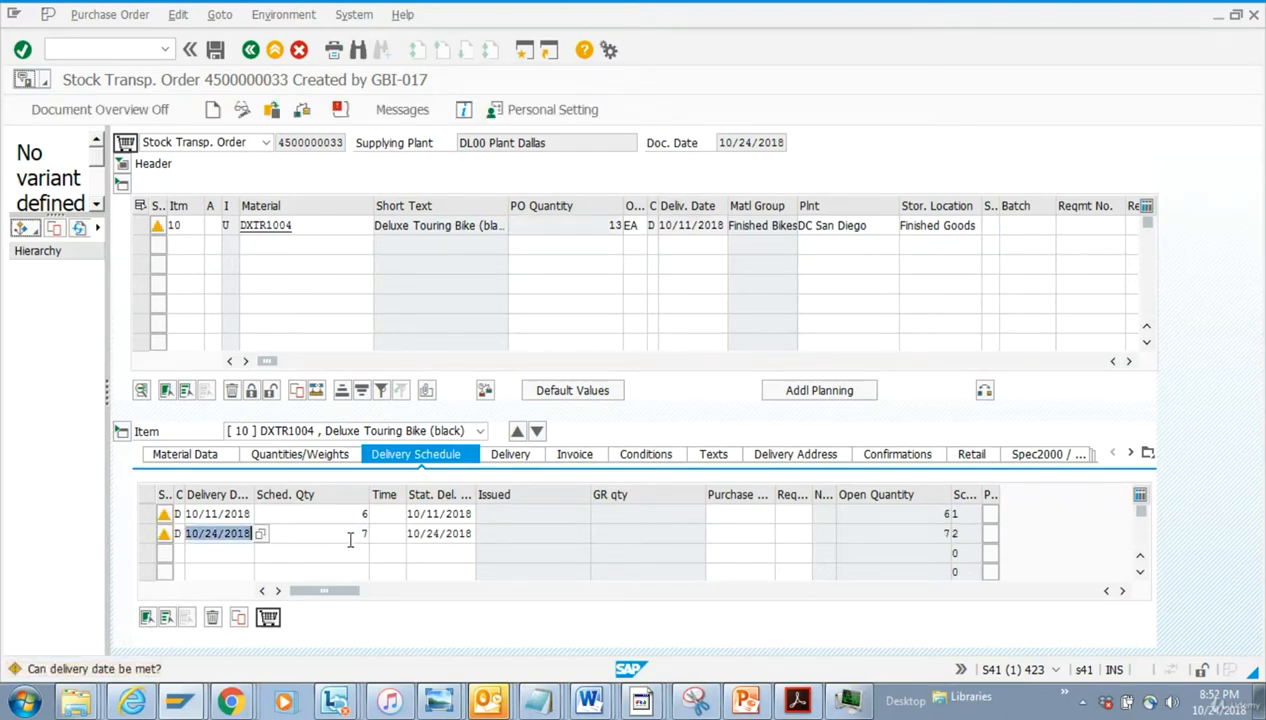
click(215, 50)
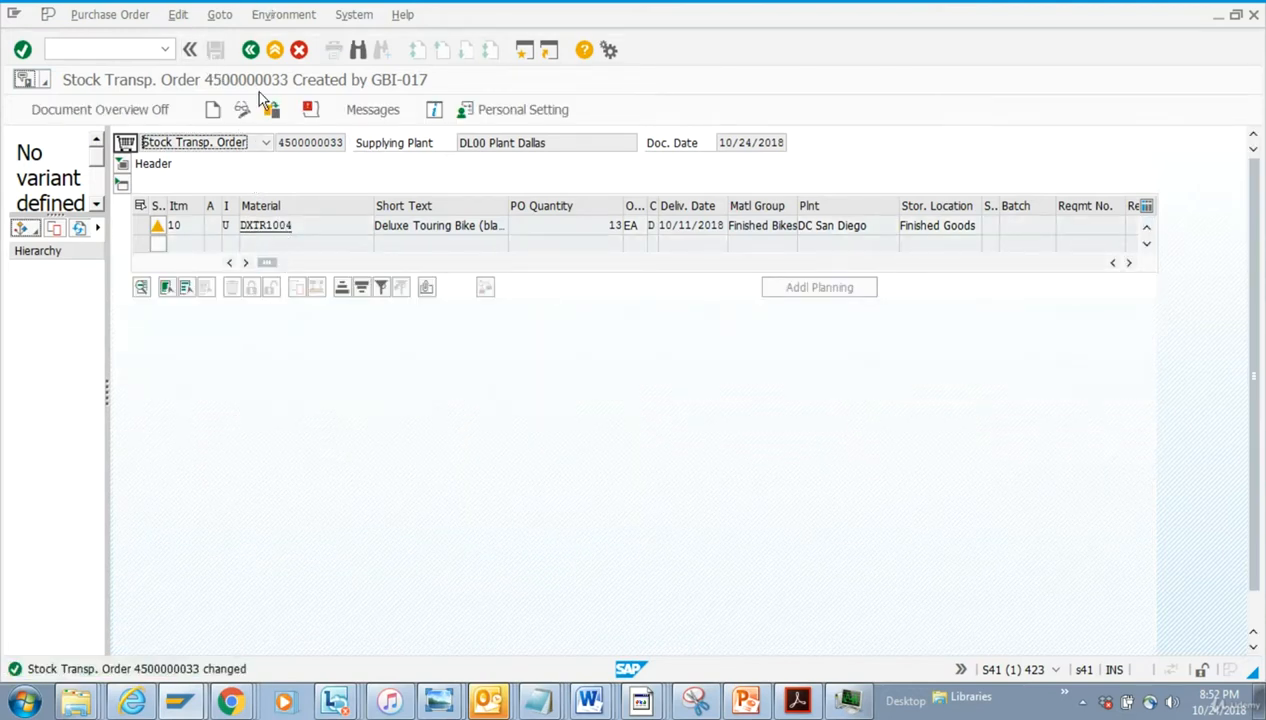
click(272, 110)
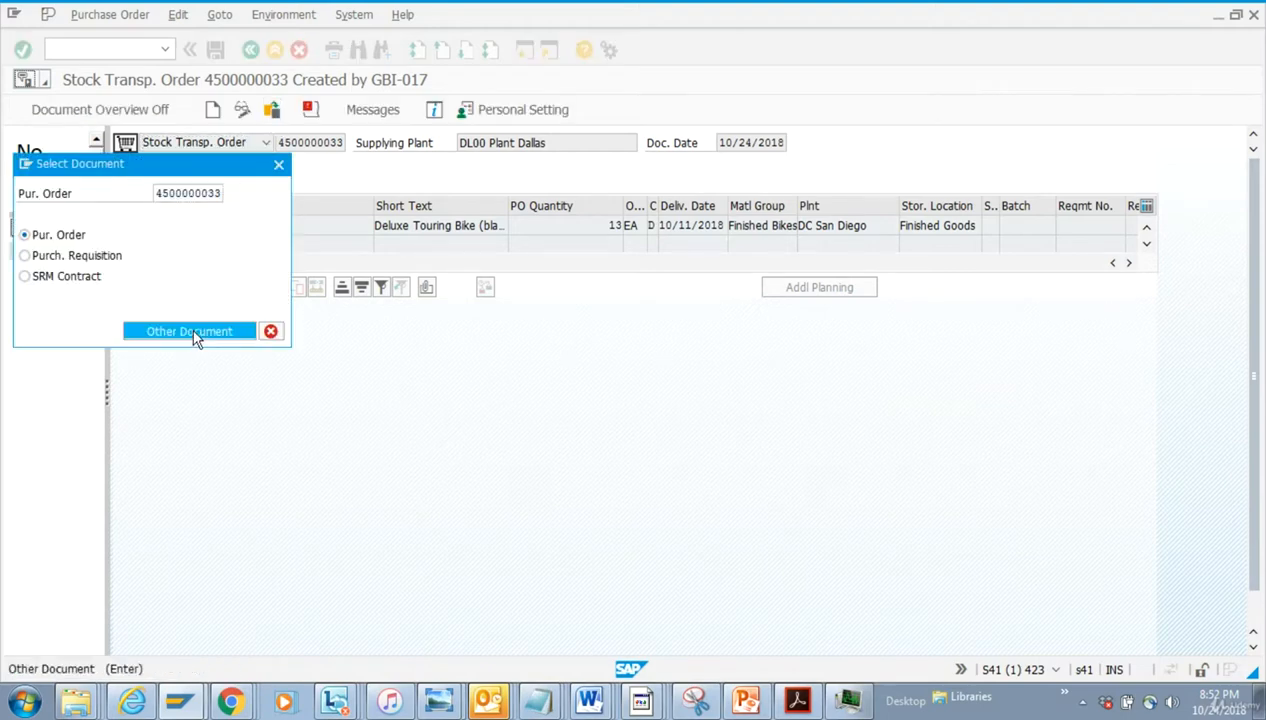
click(189, 331)
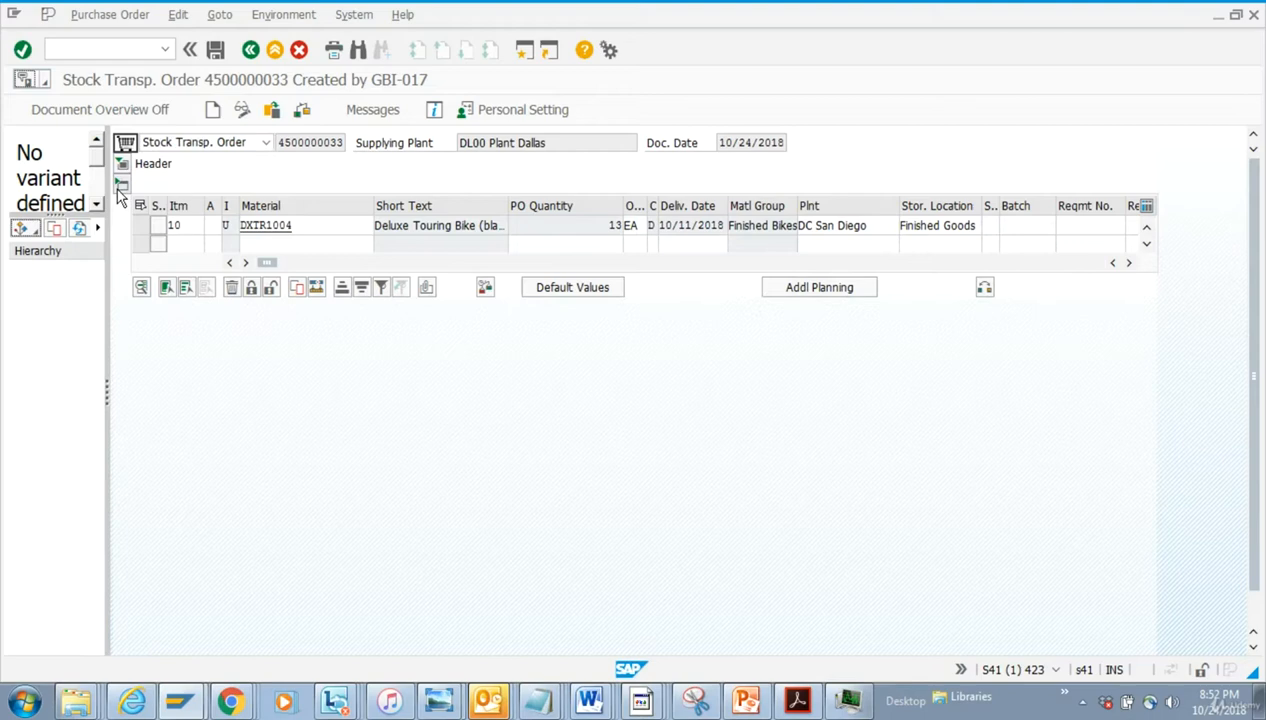
click(122, 186)
click(121, 186)
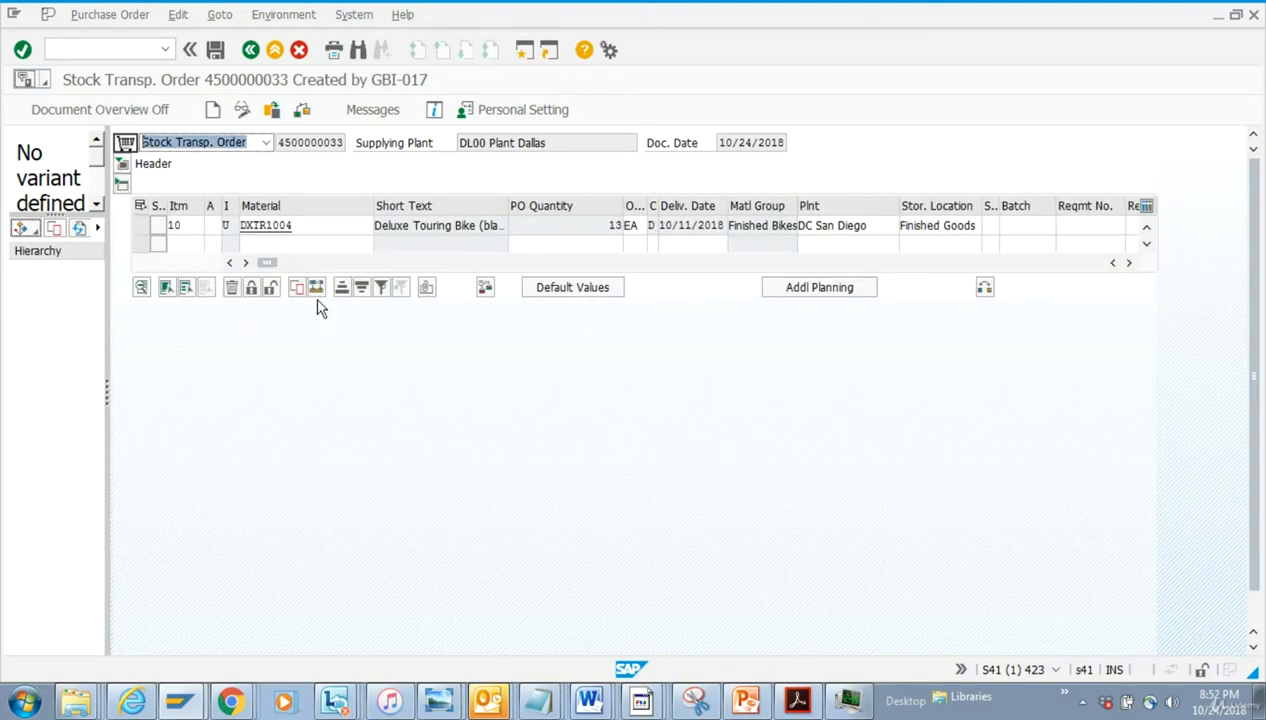
click(121, 164)
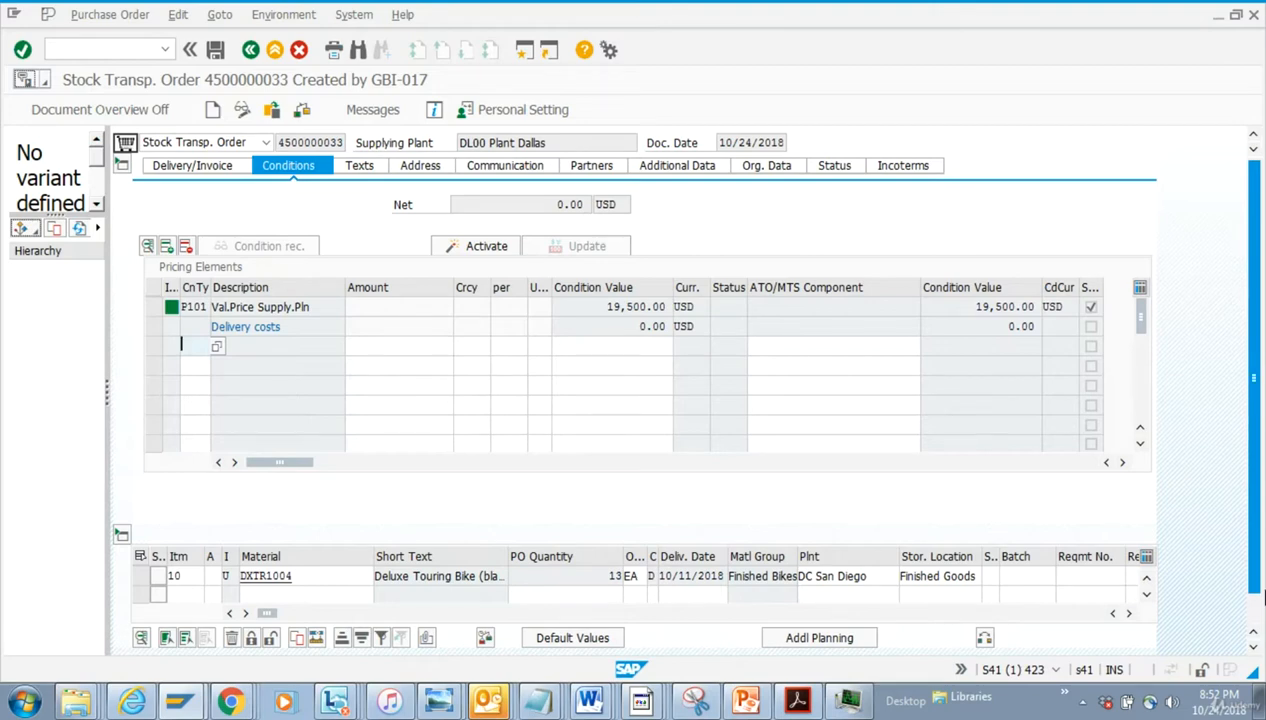
Expand the item overview and item details to reach the 6 and 7 unit delivery schedule.
click(1257, 640)
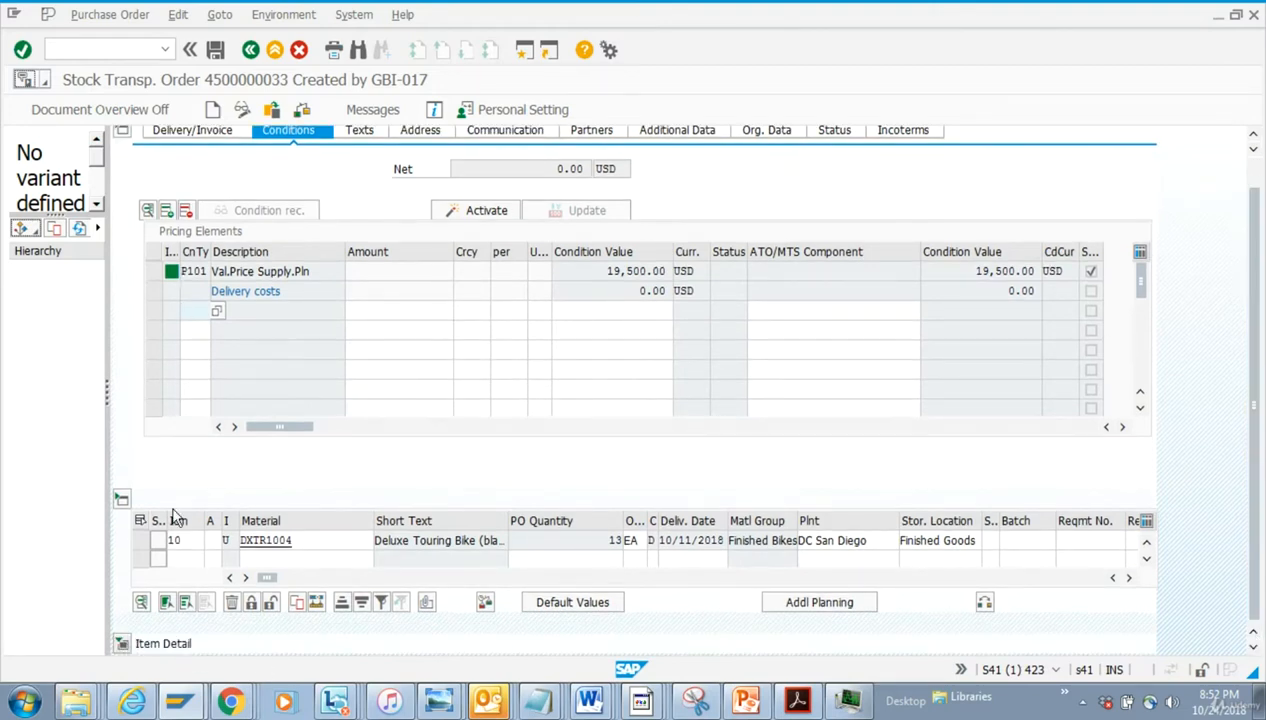
click(120, 498)
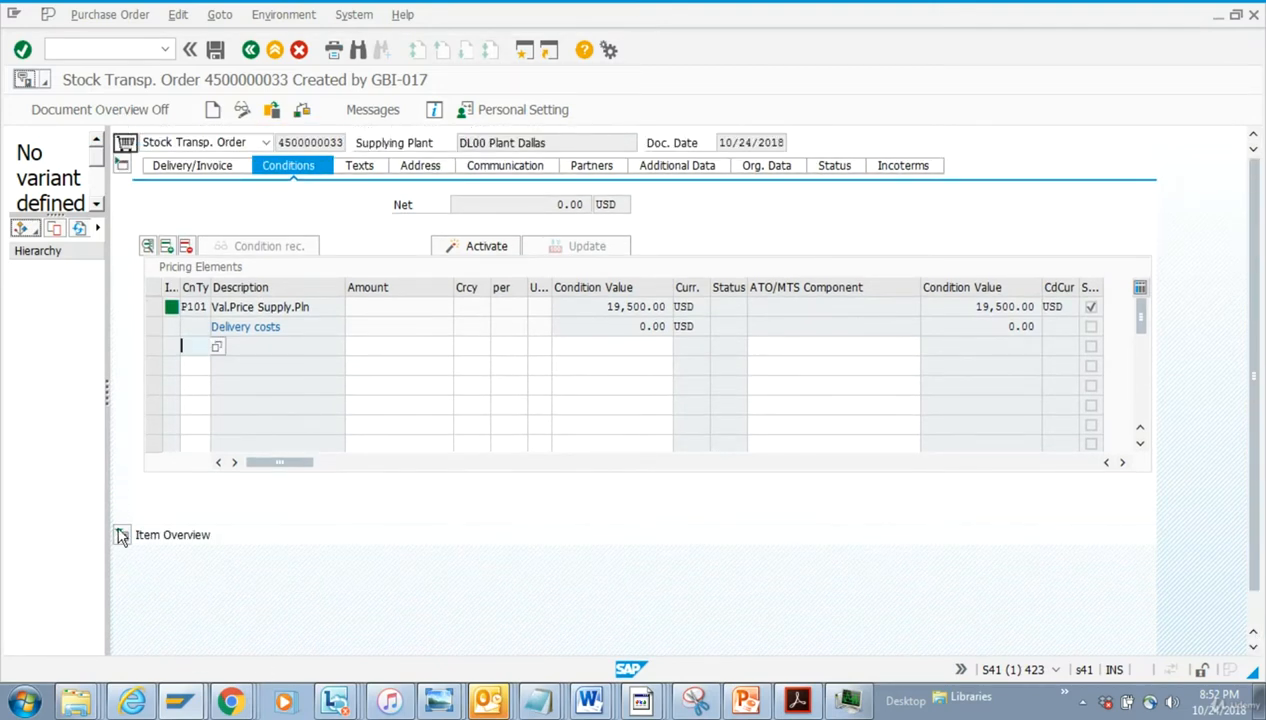
click(122, 535)
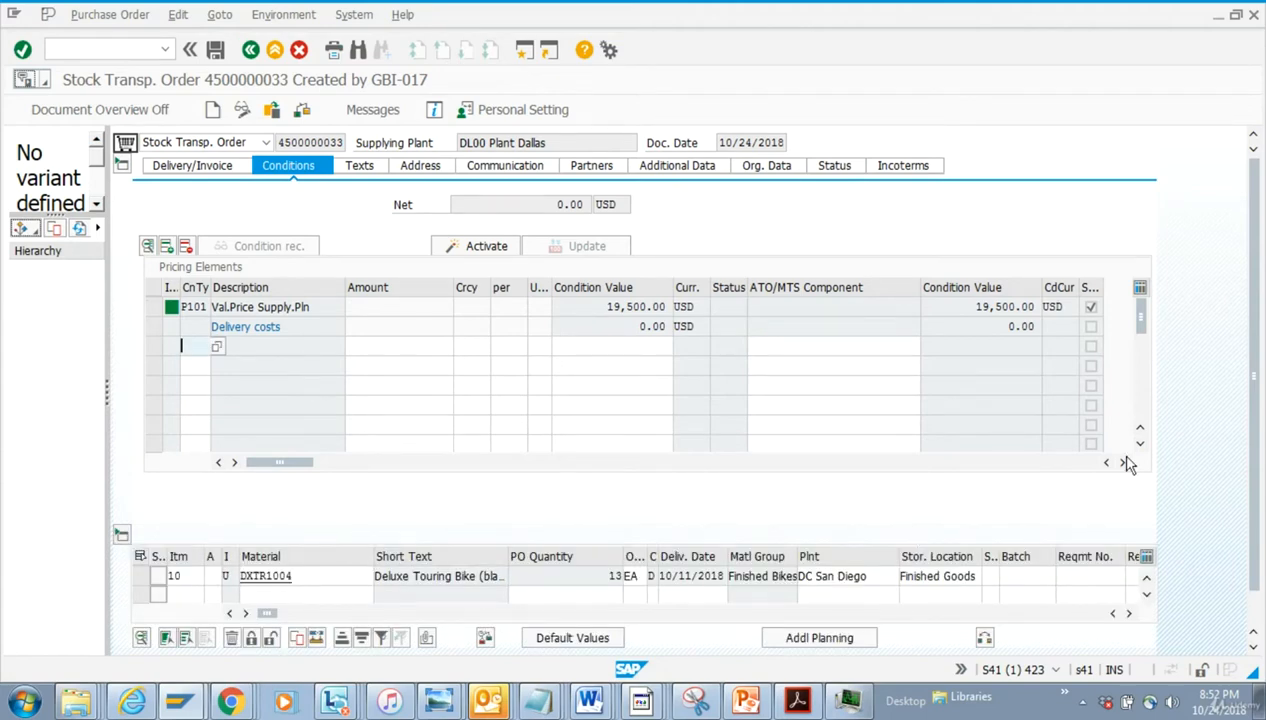
scroll(1258, 480, down, 1)
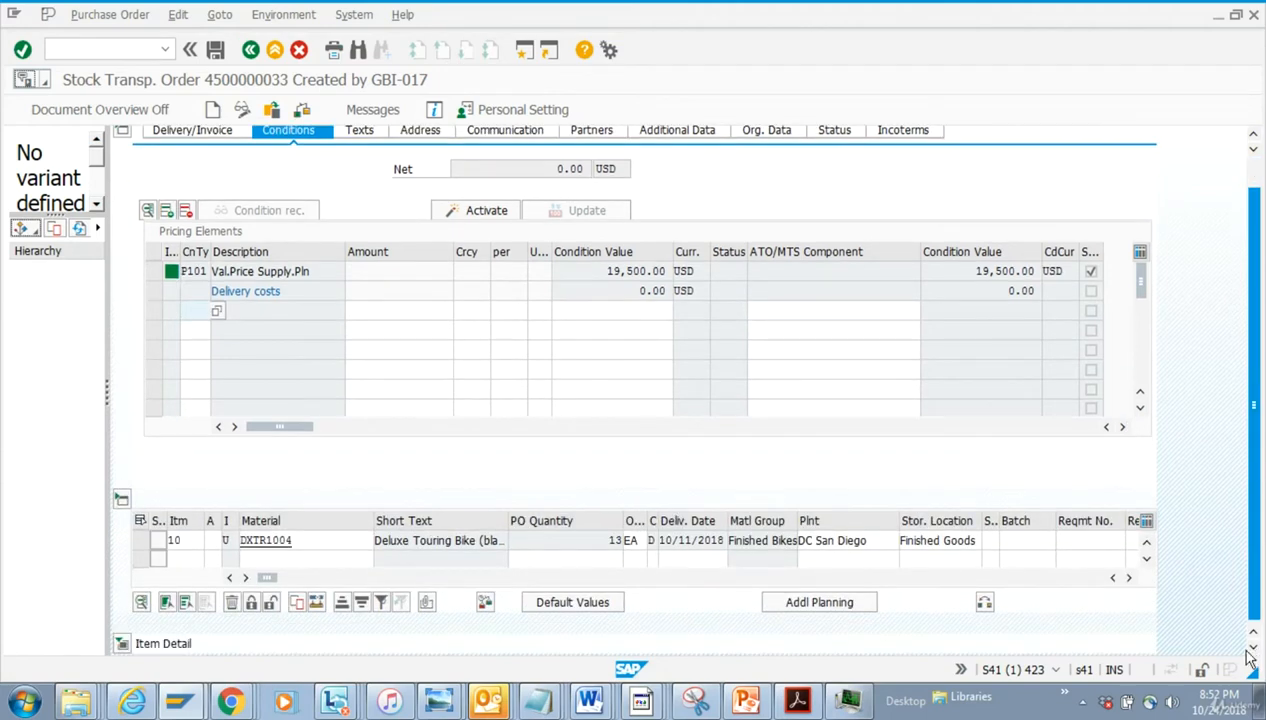
click(122, 643)
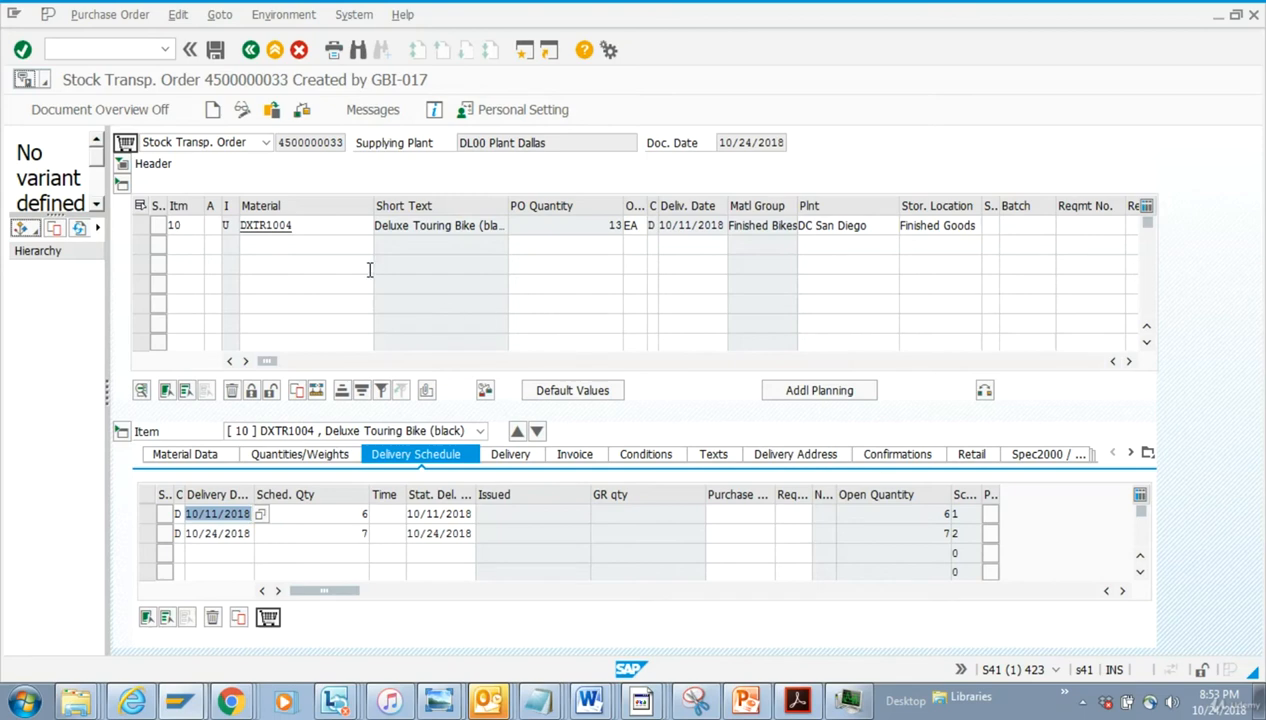
Display header org data: purchasing org US00, group N00, company code US00.
click(122, 164)
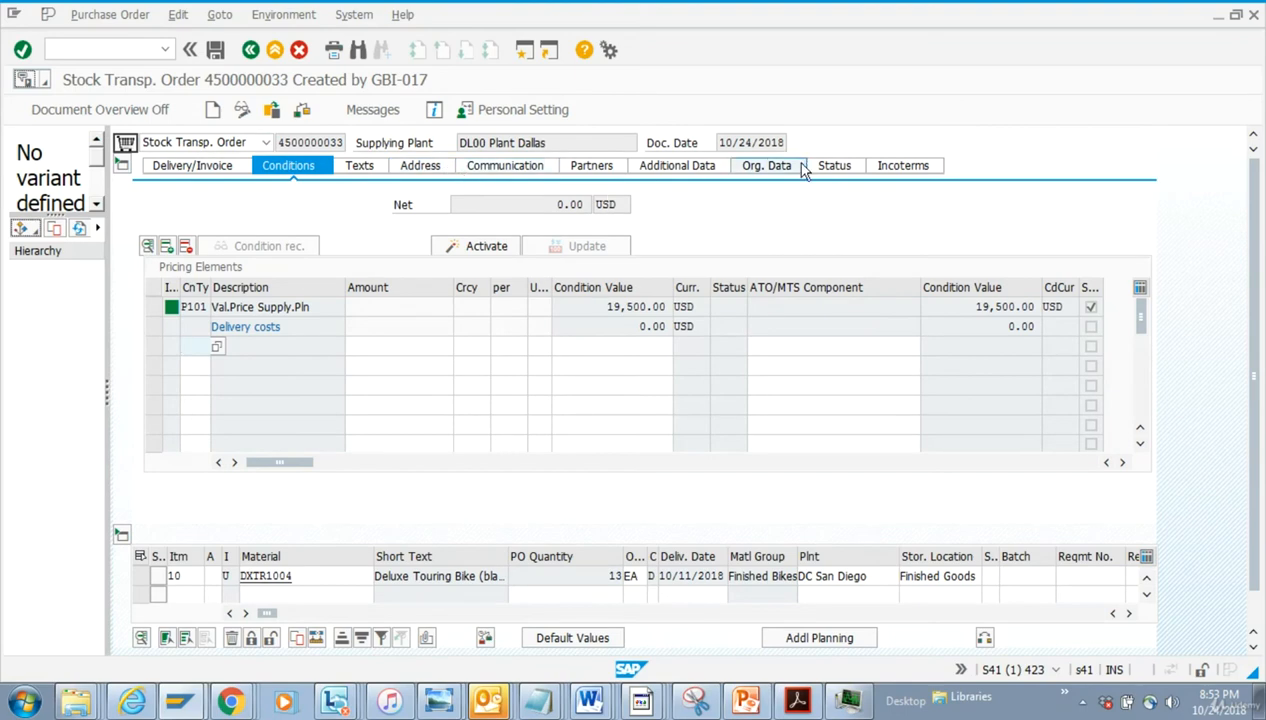
click(766, 165)
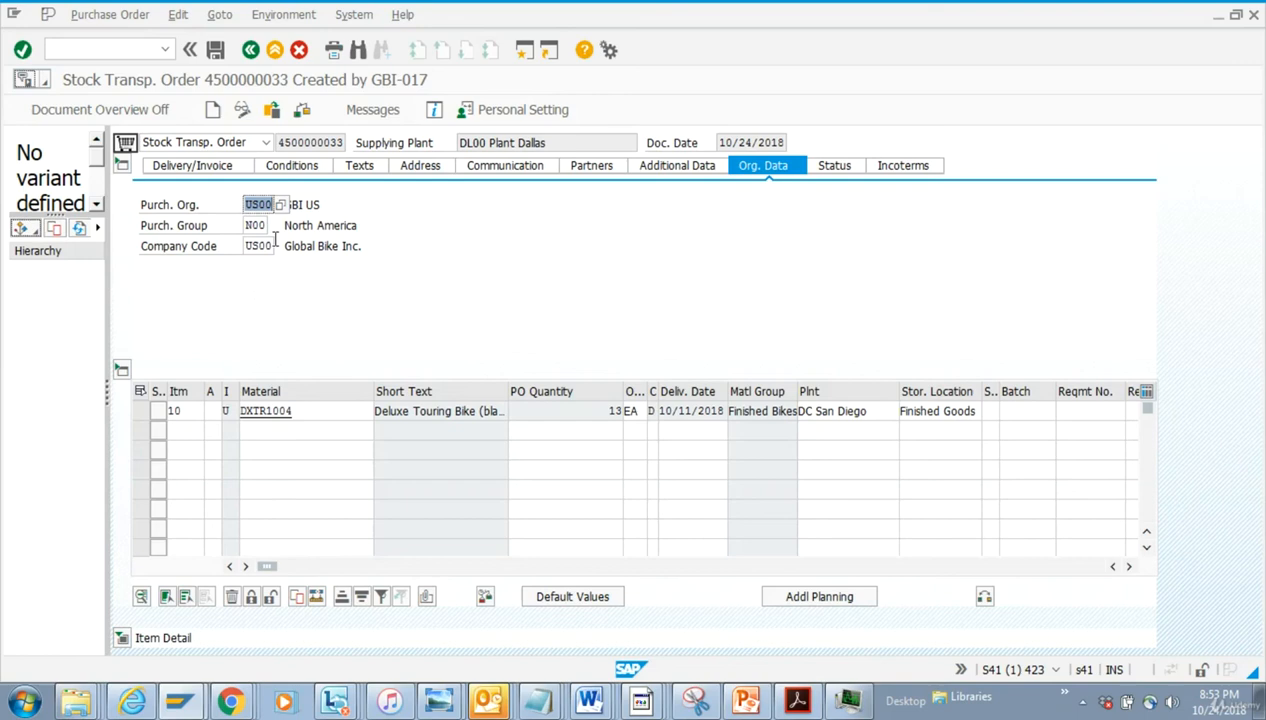
click(265, 246)
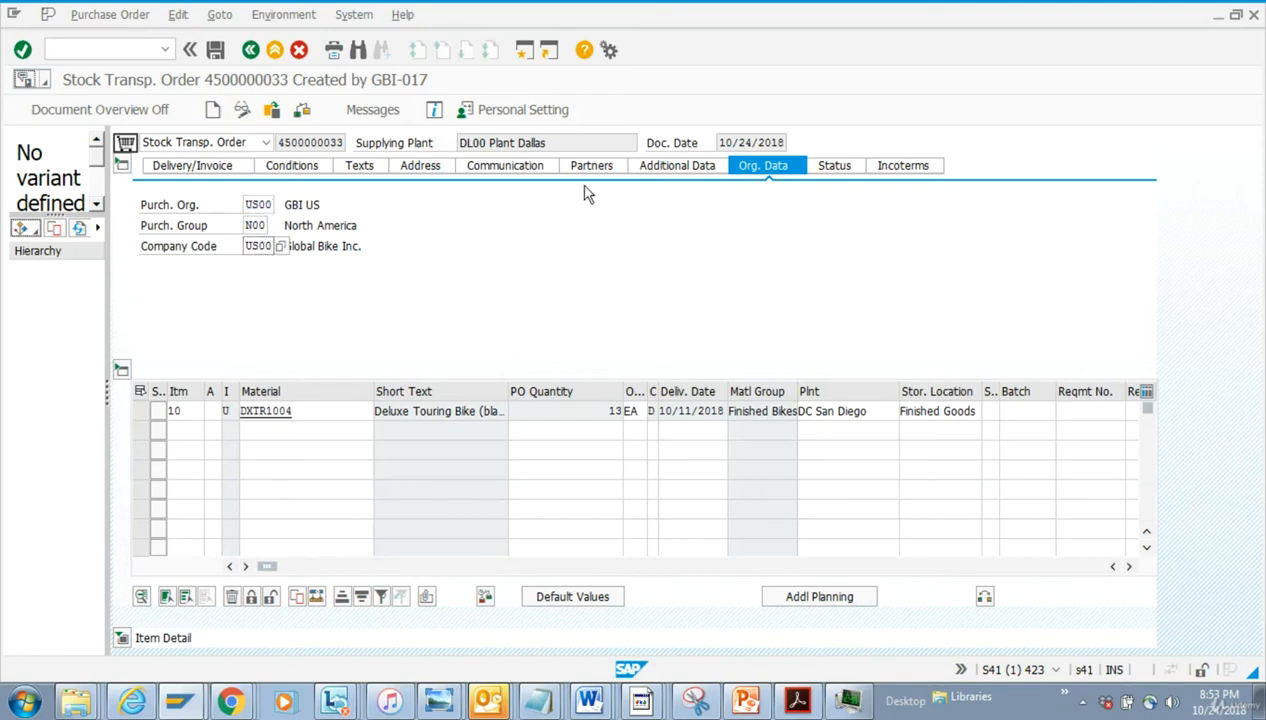